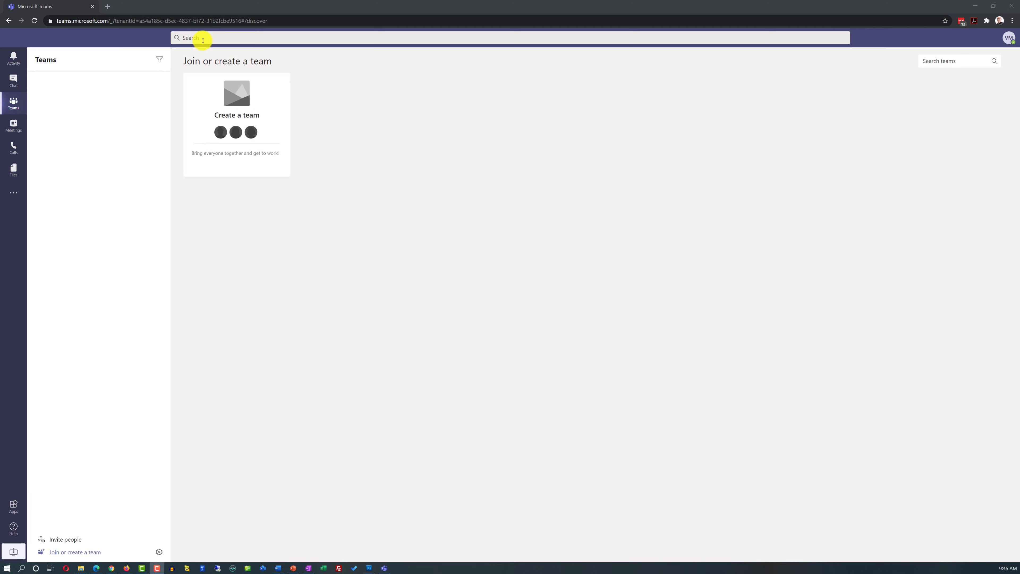
Step: Look through the search box and the Activity, Chat, Teams, Meetings, Calls and Files sections, ending back in Teams
left_click(203, 38)
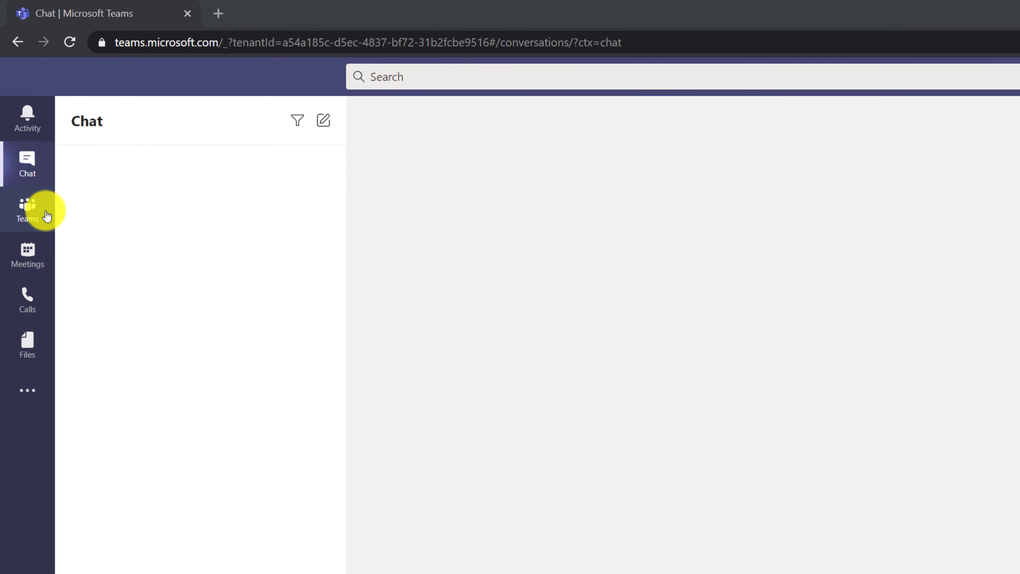
left_click(33, 128)
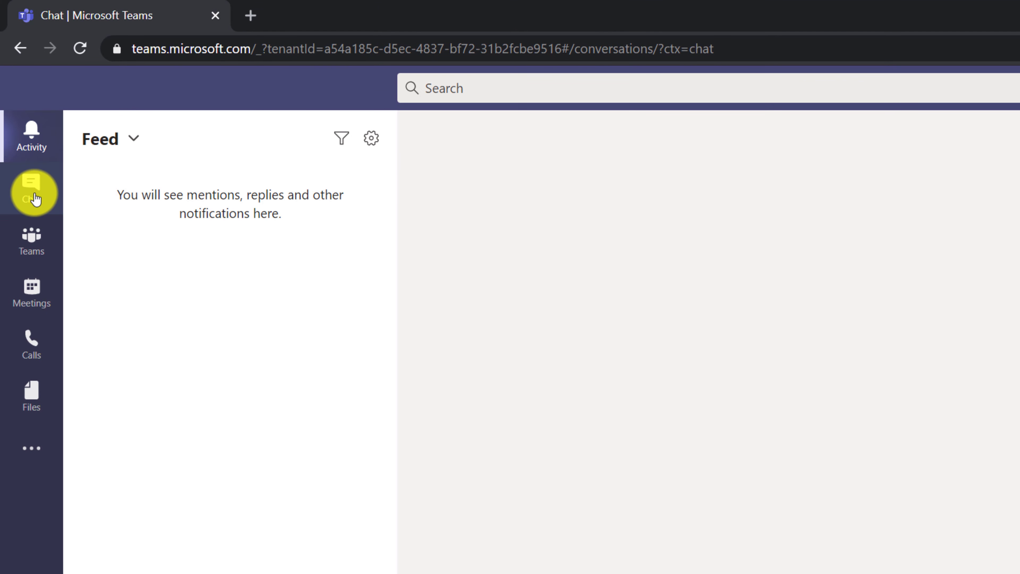
left_click(35, 198)
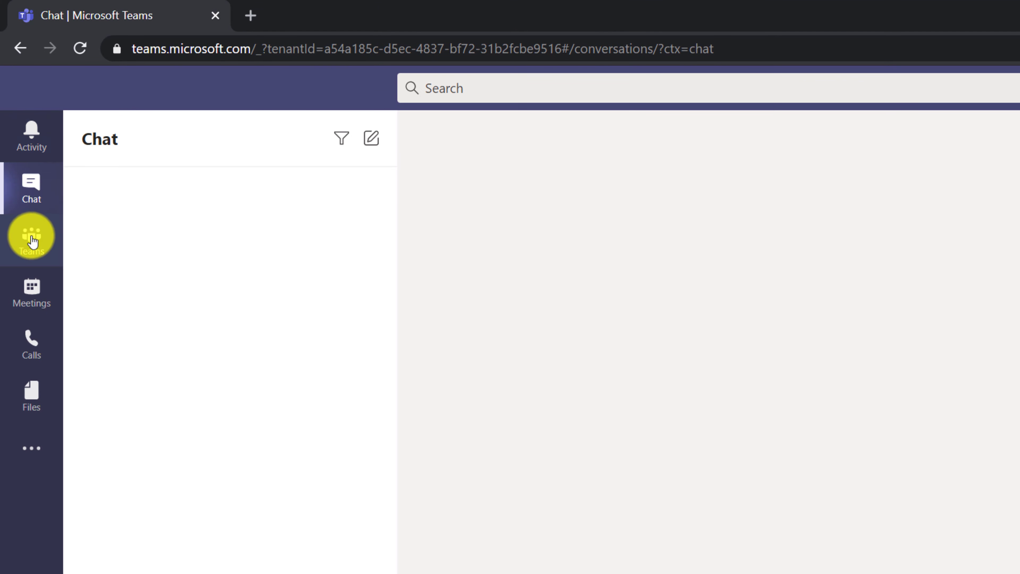
left_click(32, 241)
left_click(29, 293)
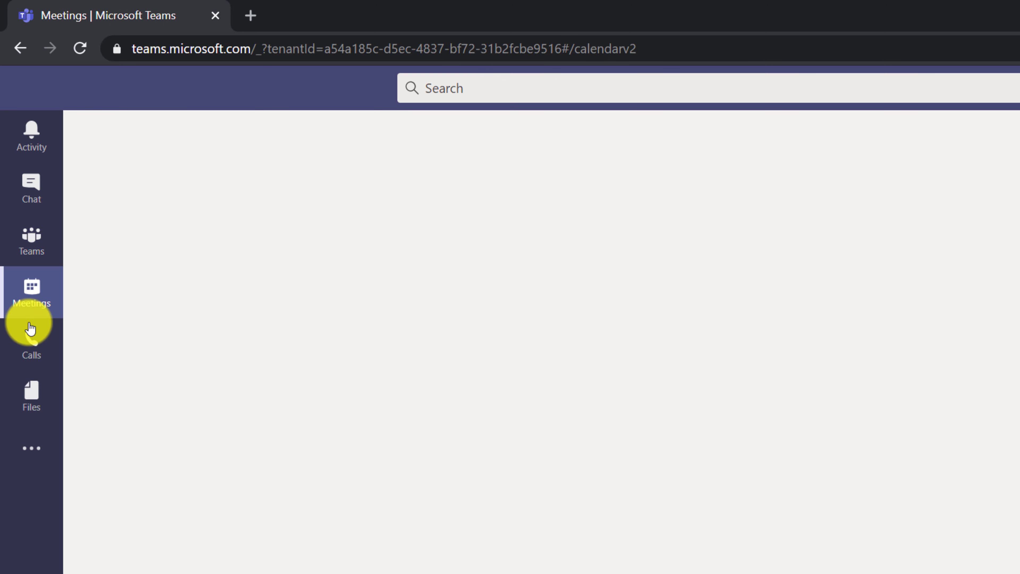
left_click(29, 341)
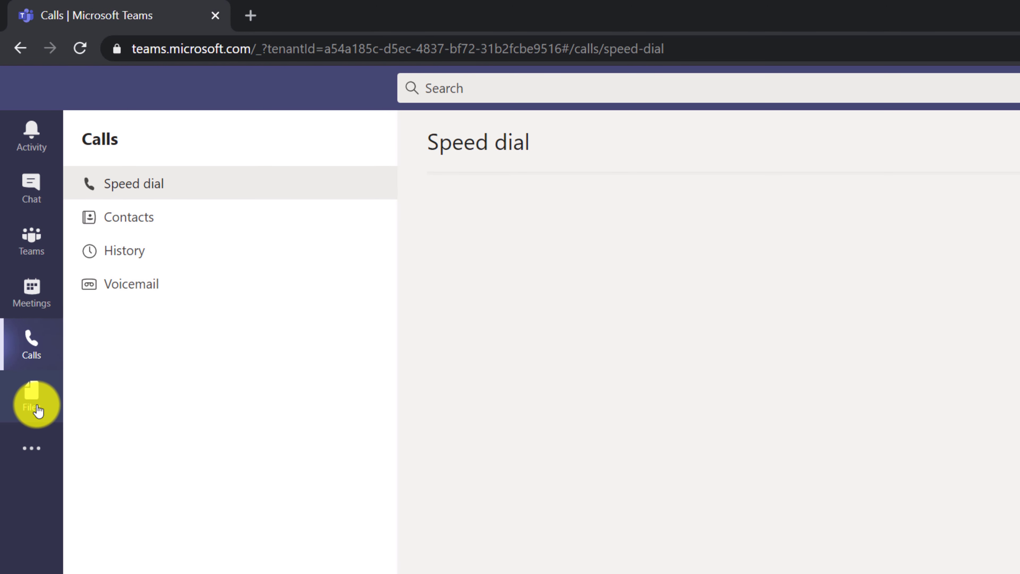
left_click(37, 408)
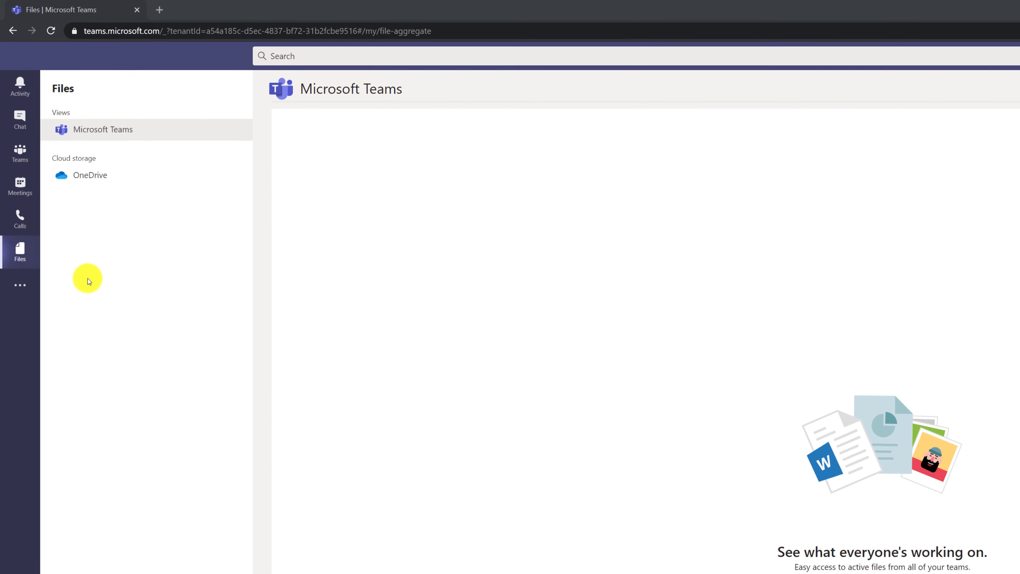
left_click(22, 166)
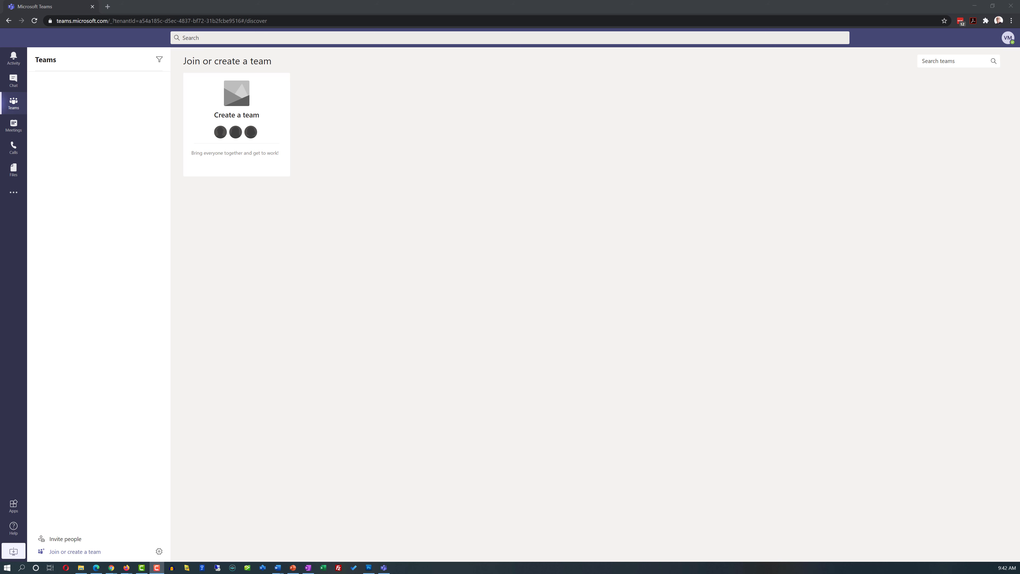
Step: View the catalogue of available apps and download the Teams desktop installer for Windows
left_click(15, 509)
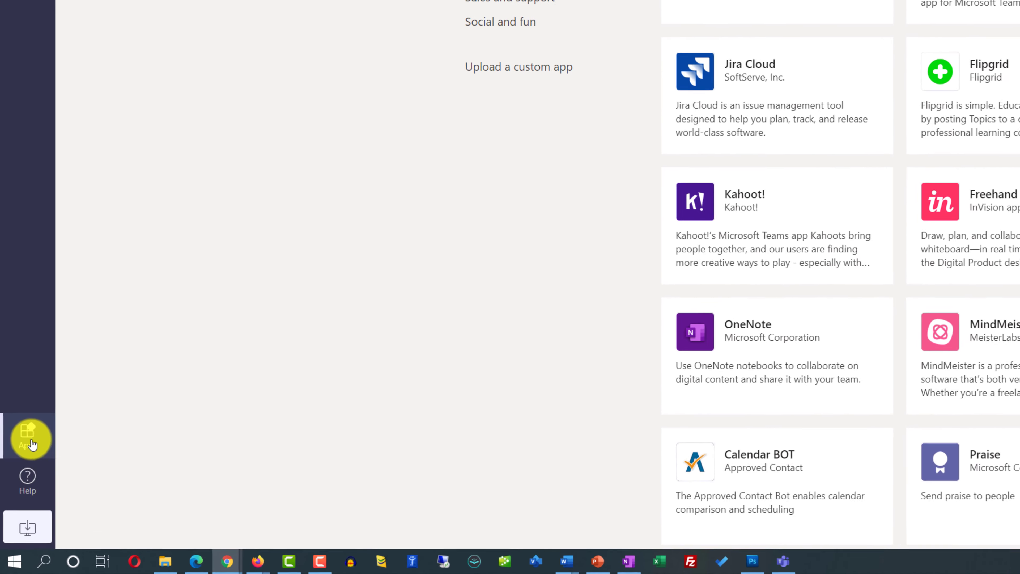
left_click(32, 524)
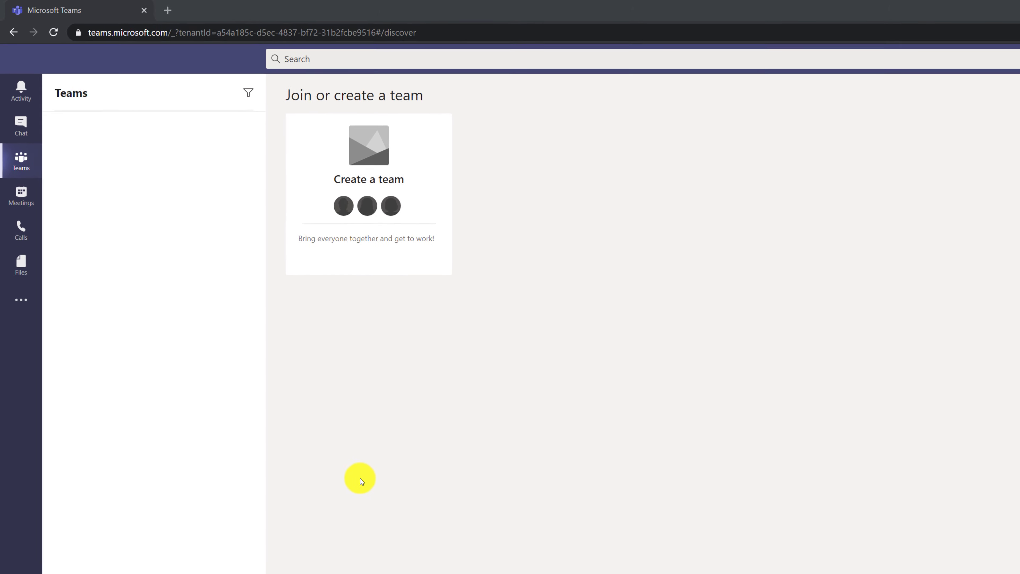
Step: Start a new team built from scratch and make it Public
mouse_move(259, 123)
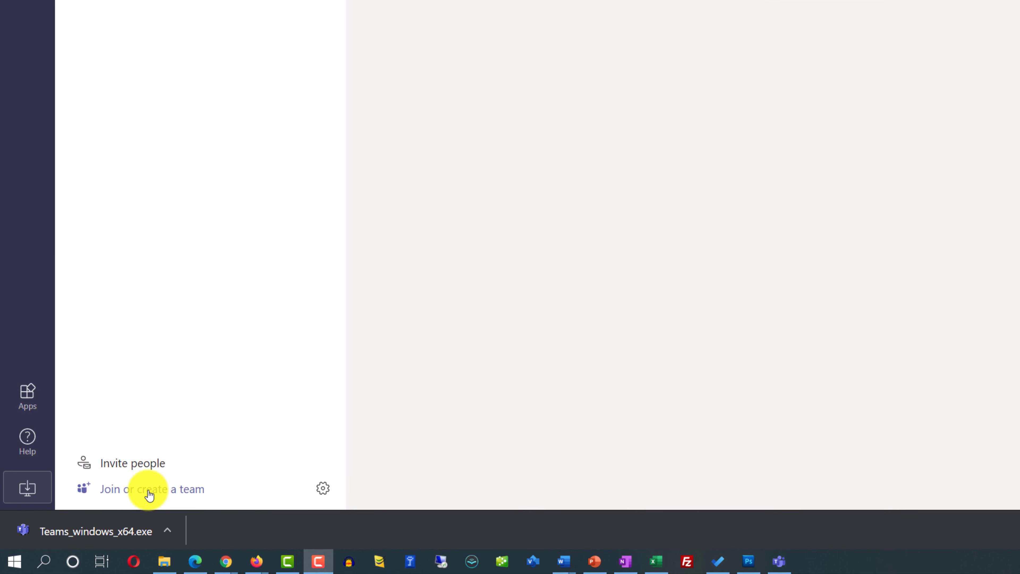
left_click(171, 491)
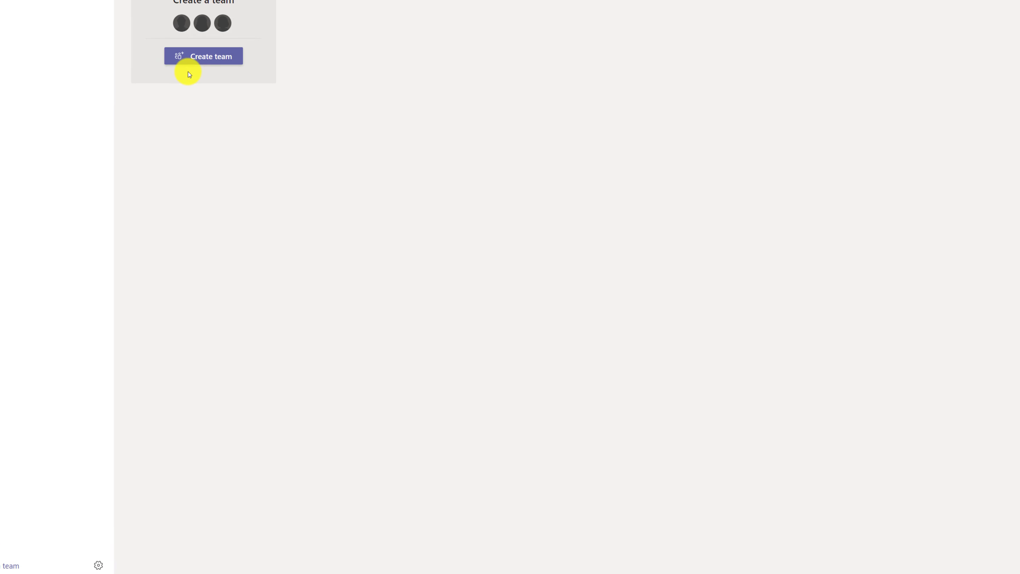
left_click(203, 57)
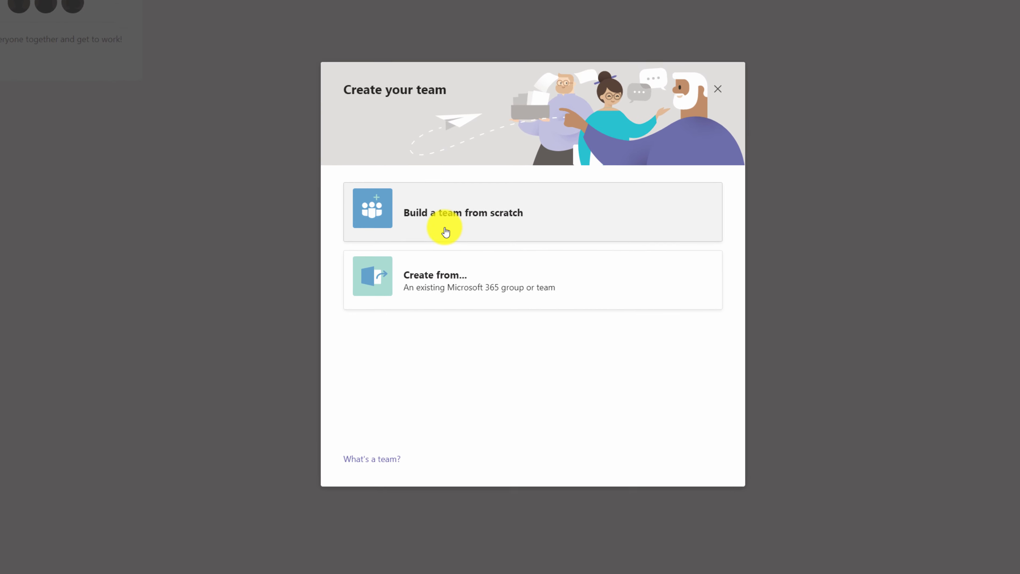
left_click(459, 213)
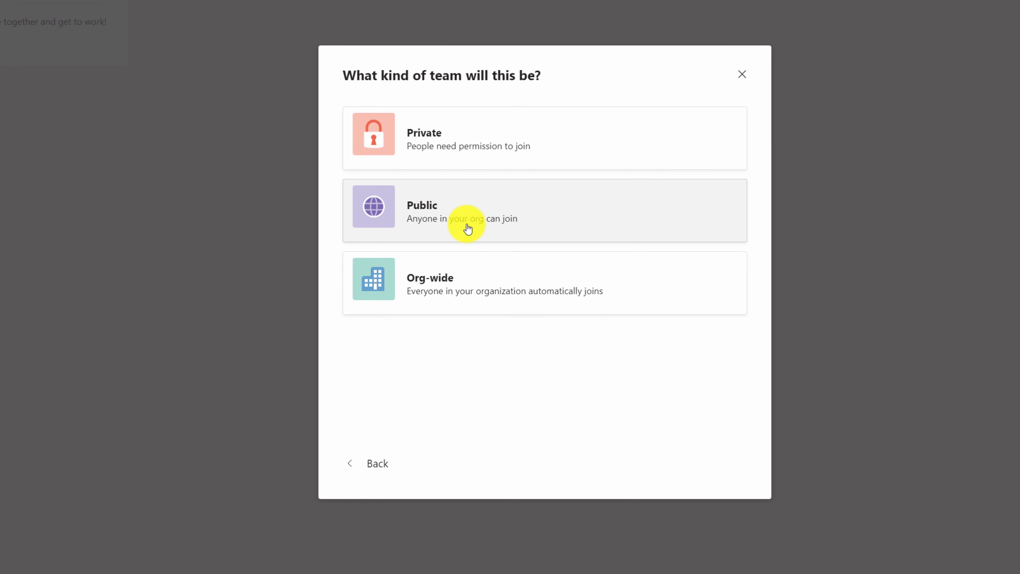
left_click(467, 199)
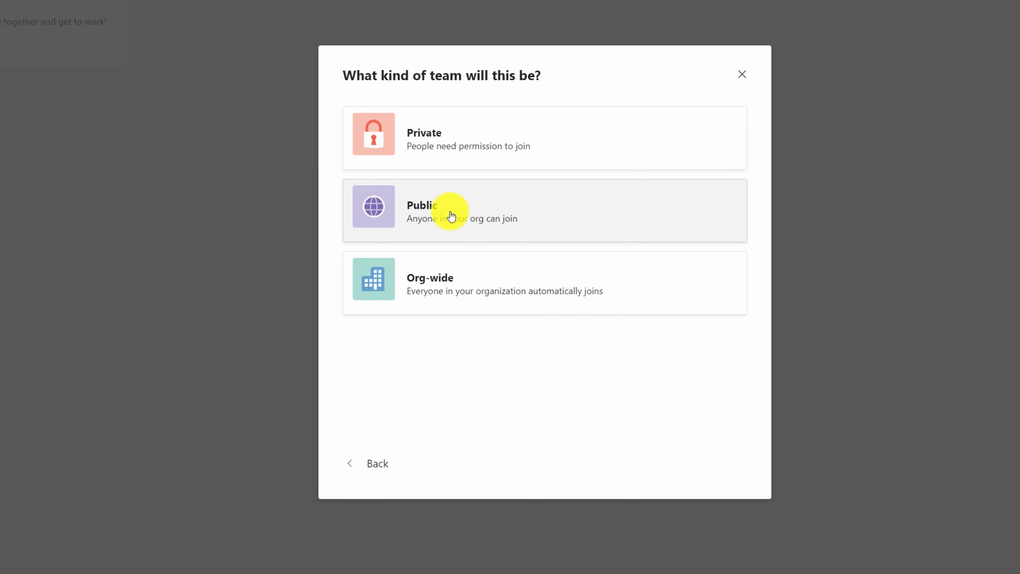
left_click(434, 220)
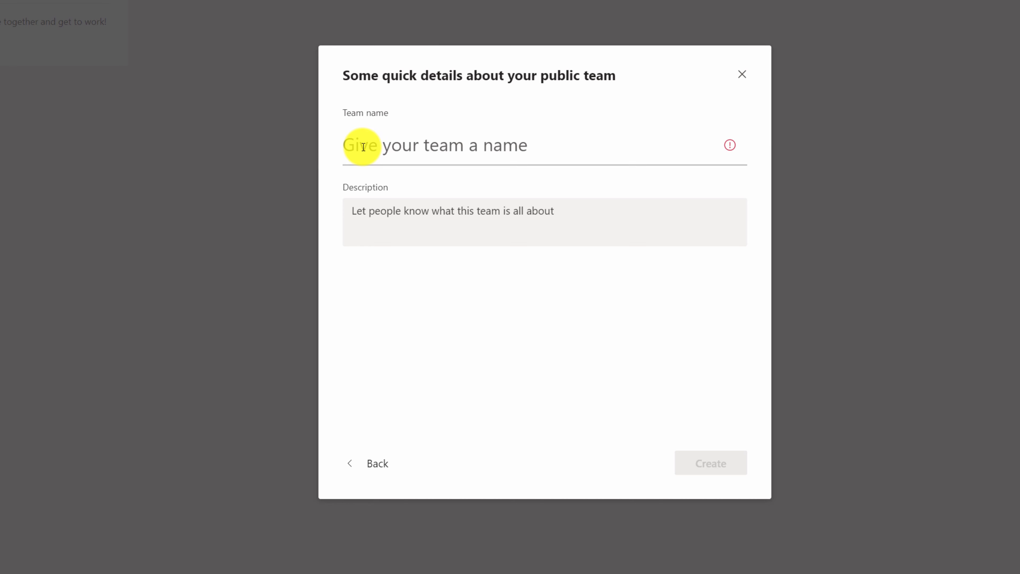
Step: Enter "YouTube Marketing Video Creation for our Flagman product" as both the team name and description, and create the team
key("ctrl+v")
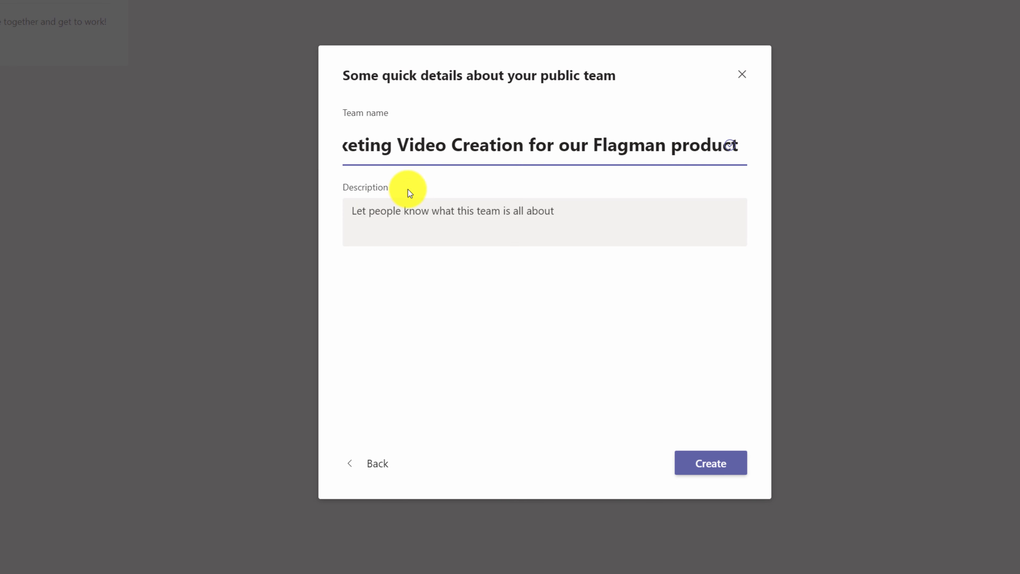
left_click(406, 145)
key("shift+Home")
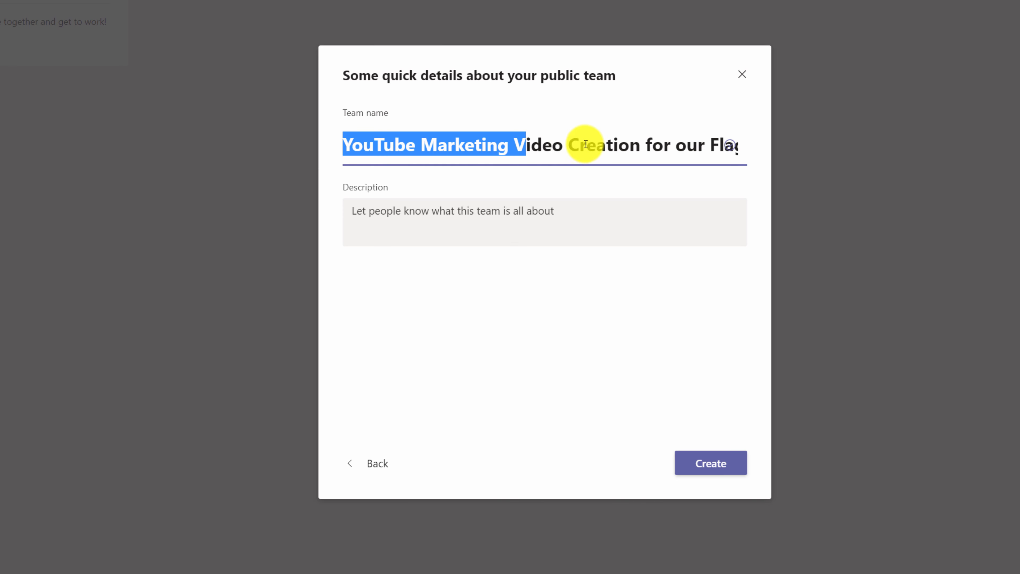
left_click_drag(585, 144, 774, 160)
left_click(376, 212)
type("YouTube Marketing Video Creation for our Flagman product")
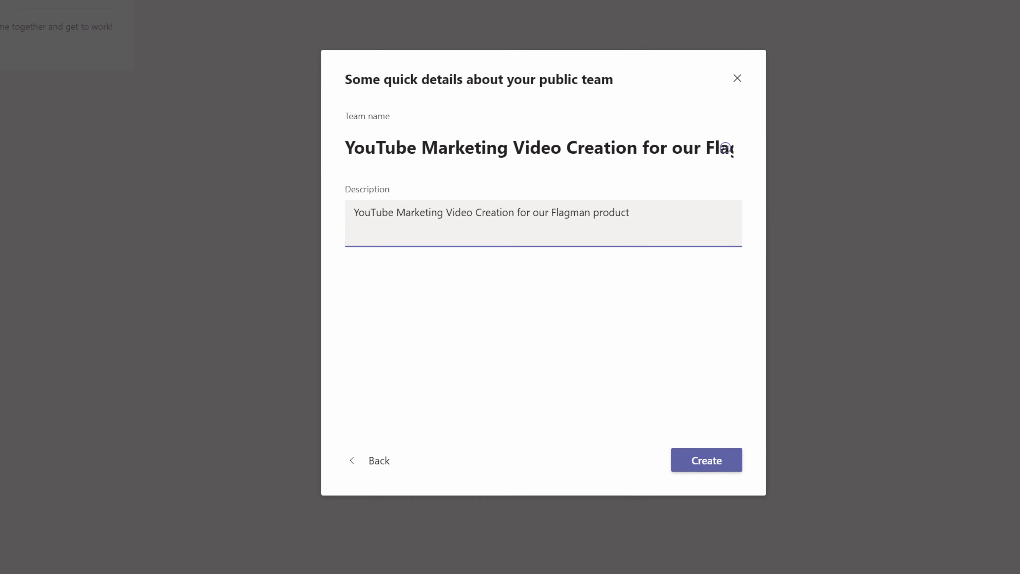
left_click(632, 483)
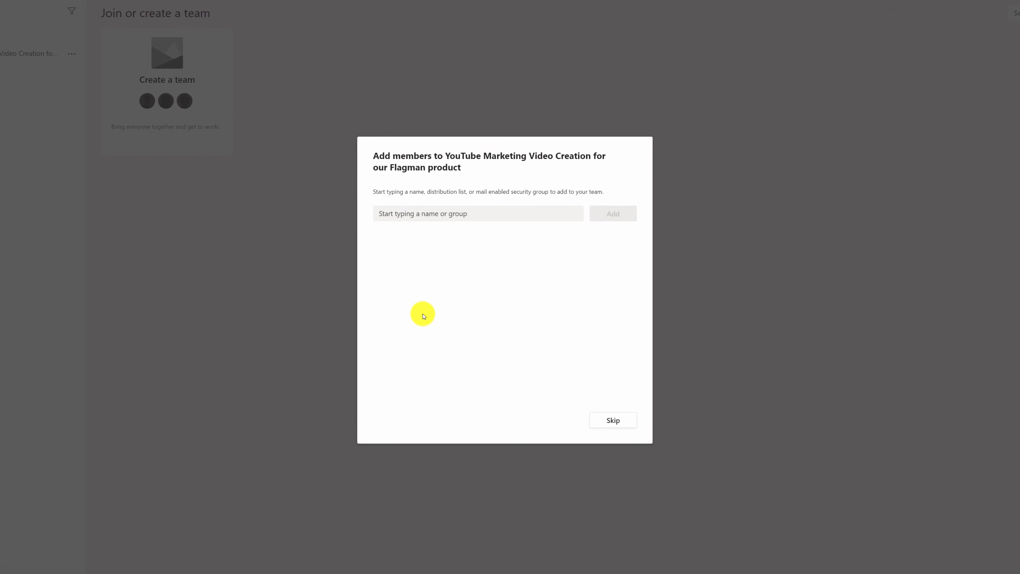
Step: Add the guest user to the new team by e-mail address and assign the Member role
left_click(402, 220)
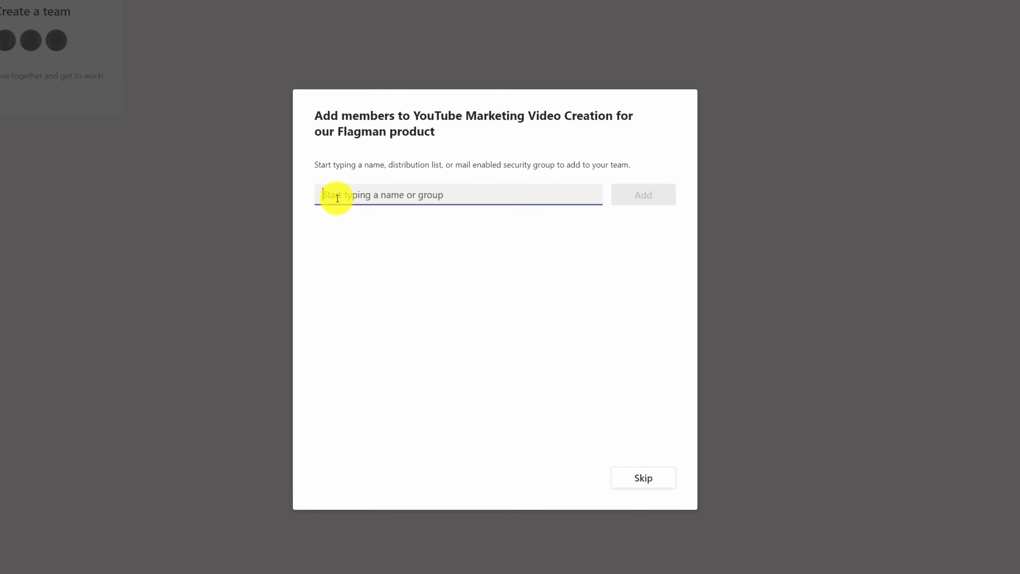
key("ctrl+v")
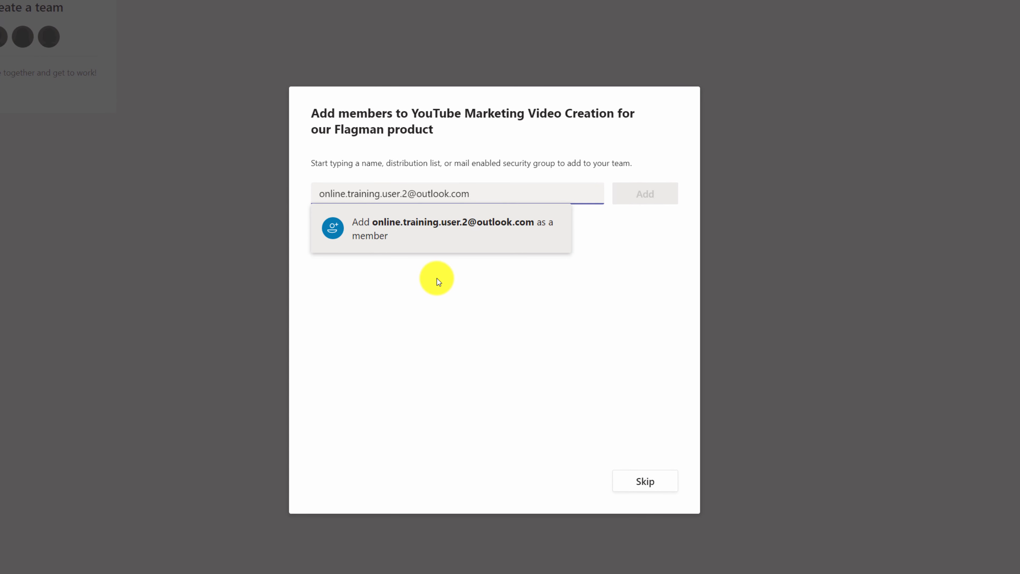
key("Return")
left_click(650, 197)
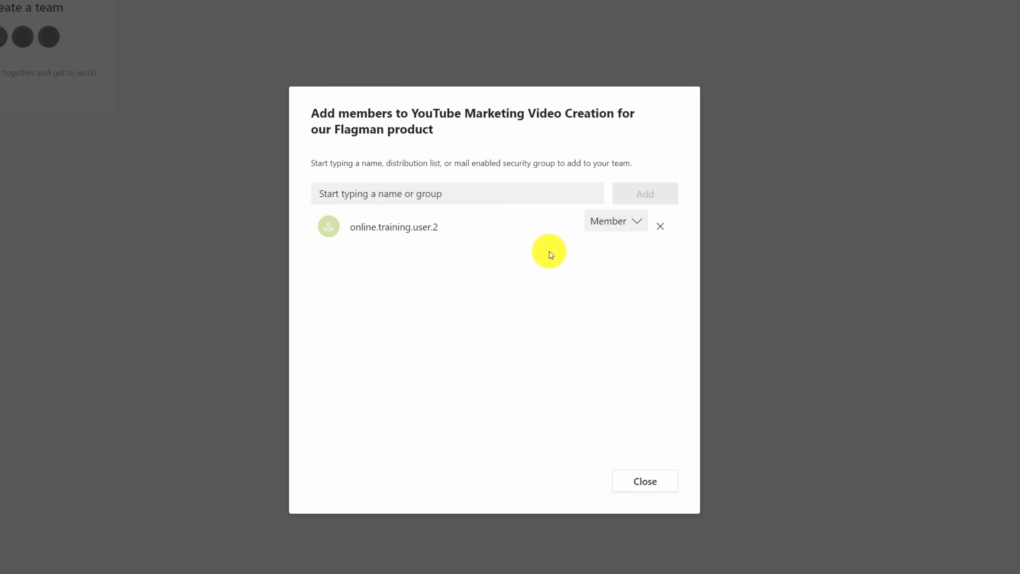
left_click(638, 226)
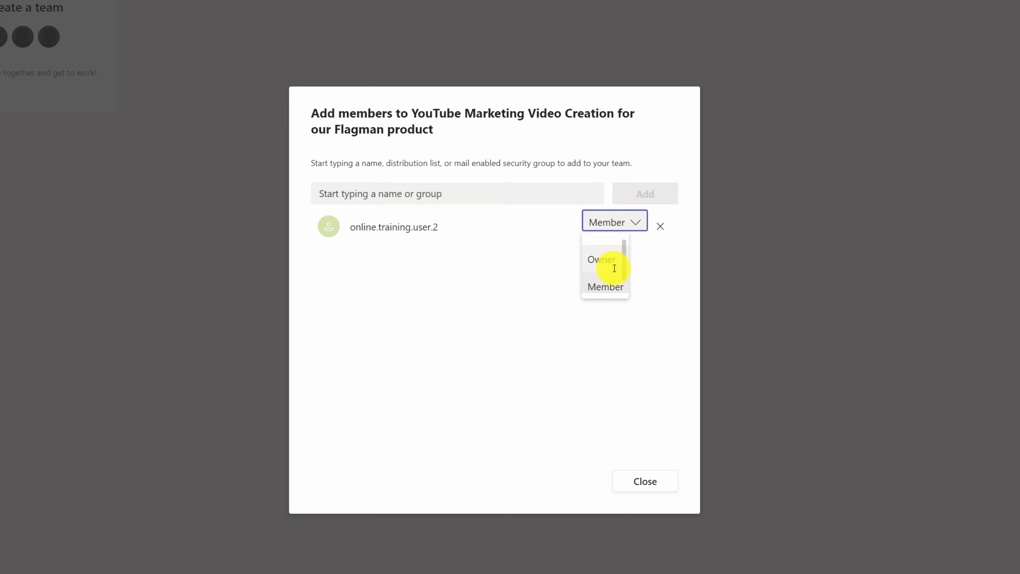
left_click(611, 284)
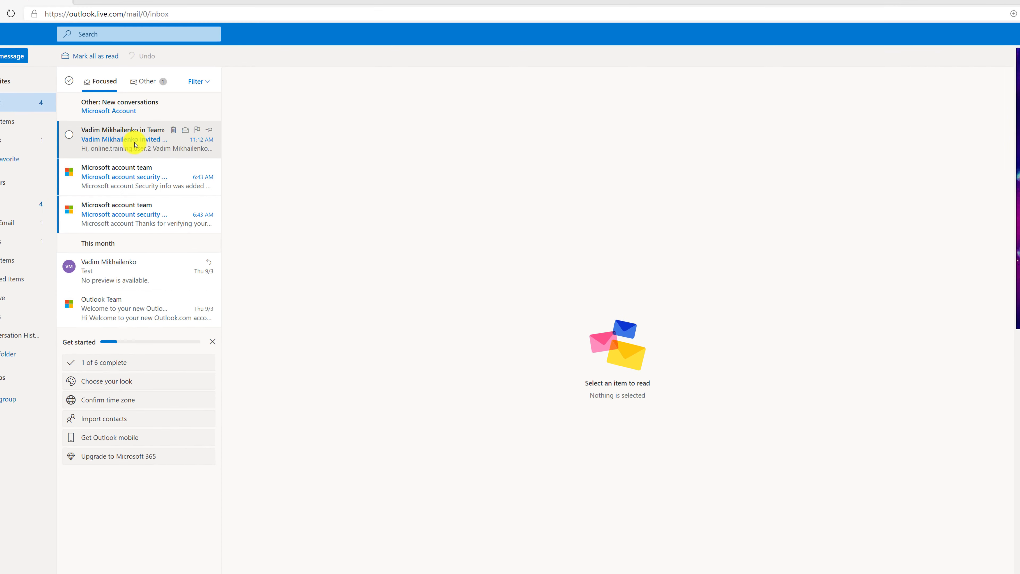
Step: Switch to the guest's Outlook inbox, open the Teams invitation, join, and accept the Online Training for Everyone permissions
left_click(119, 153)
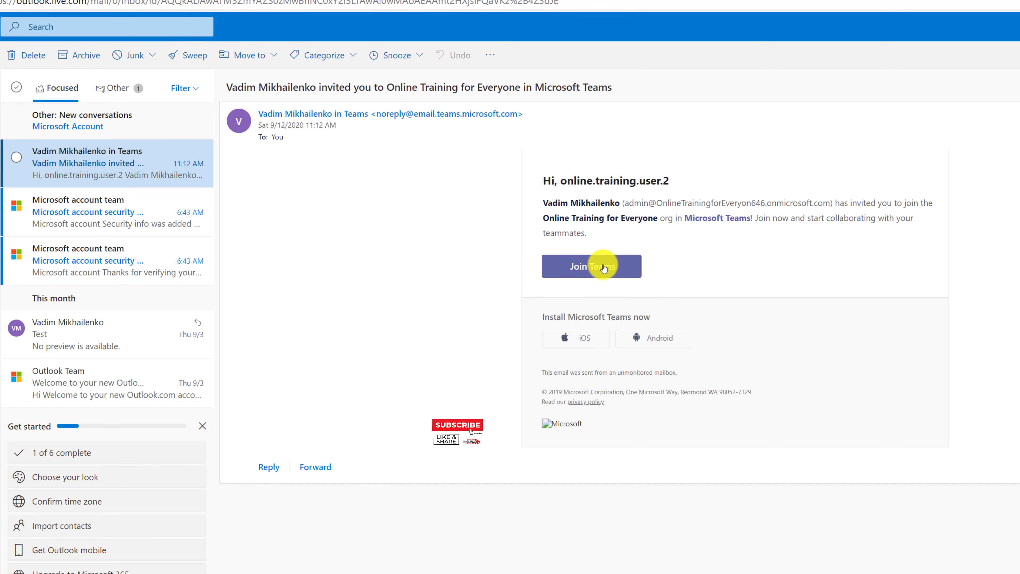
left_click(603, 269)
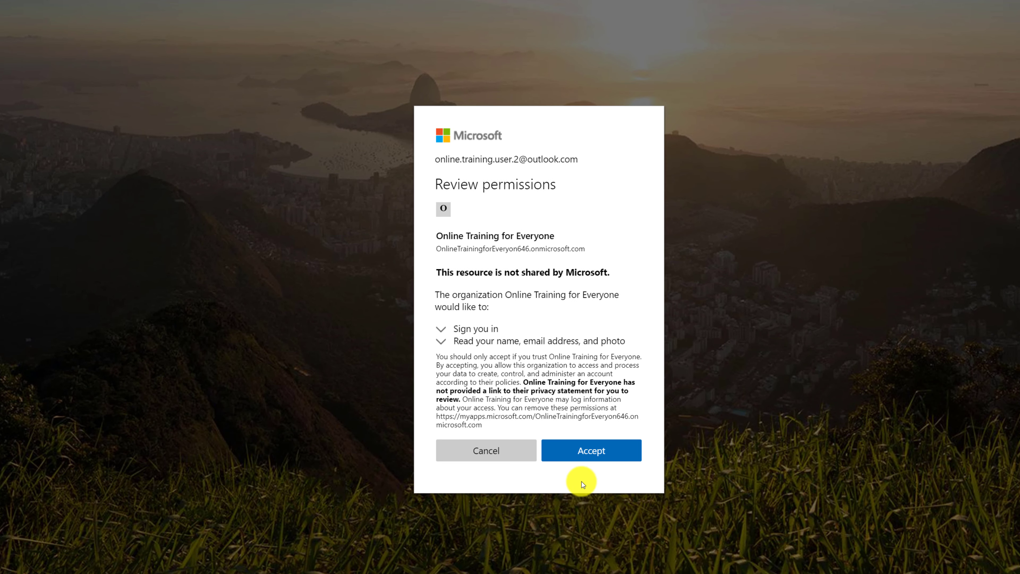
left_click(586, 458)
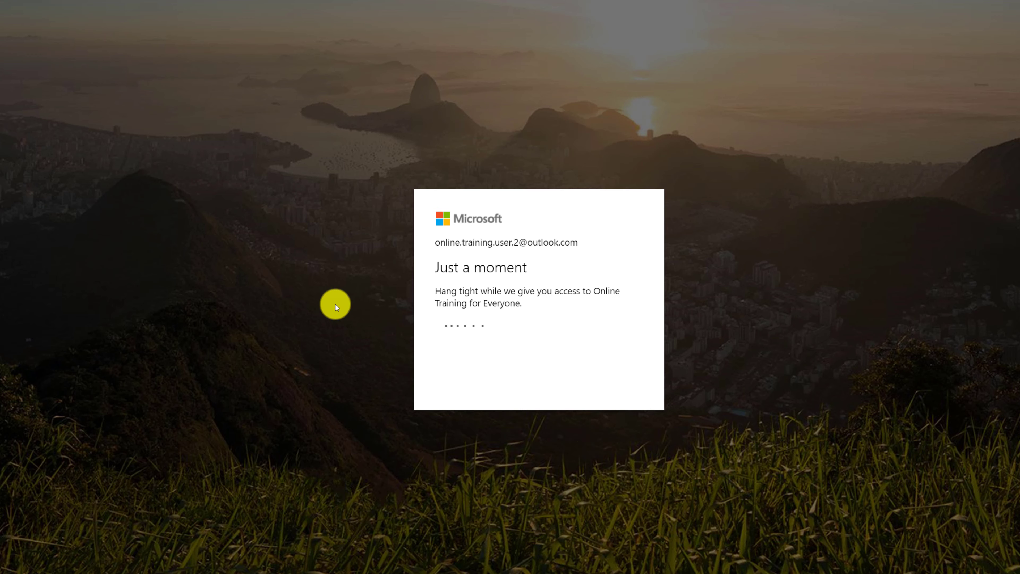
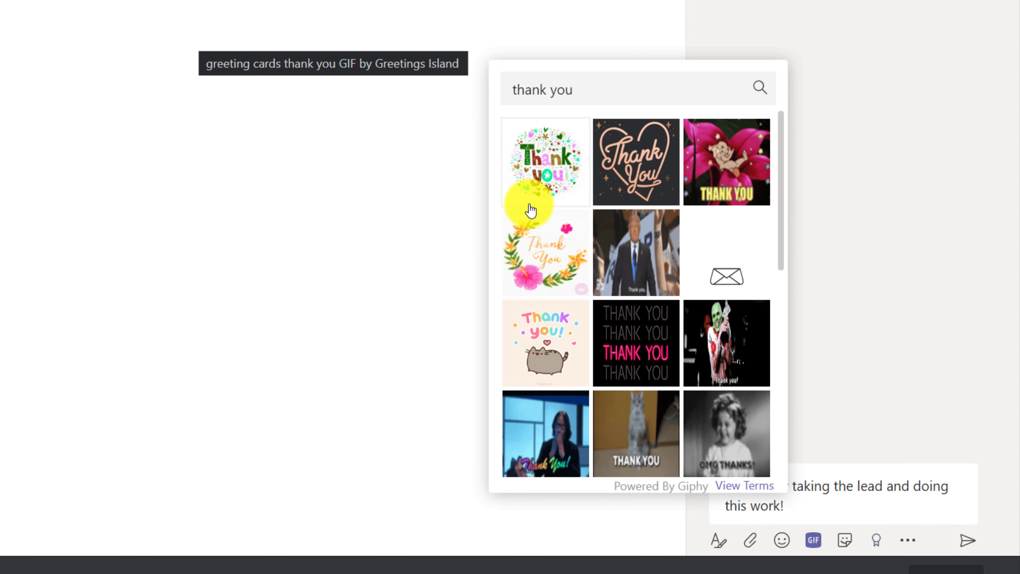
Step: Add the colorful floral-and-hearts "Thank you" GIF to the thank-you message and dismiss the sticker picker
left_click(557, 177)
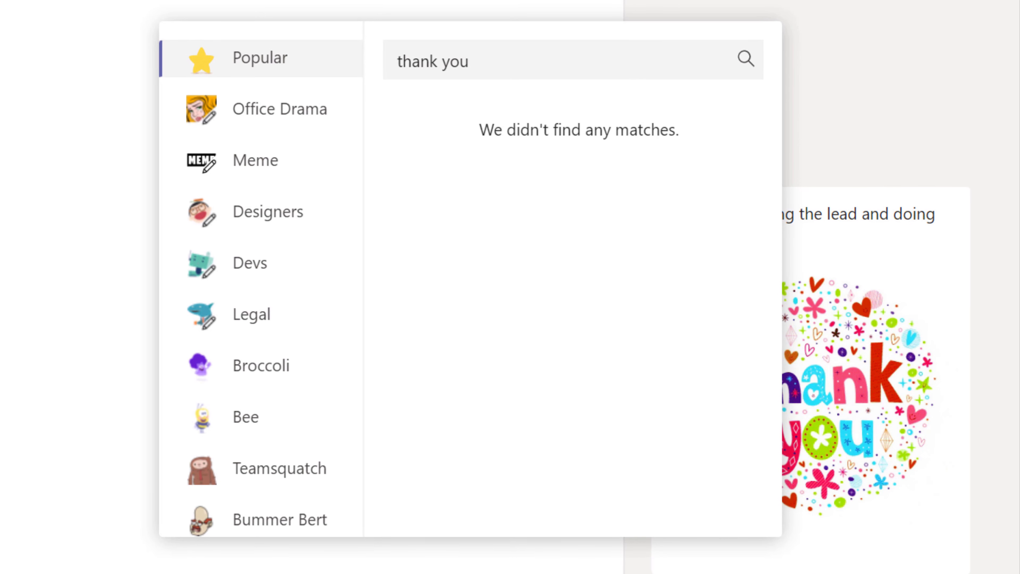
key("Escape")
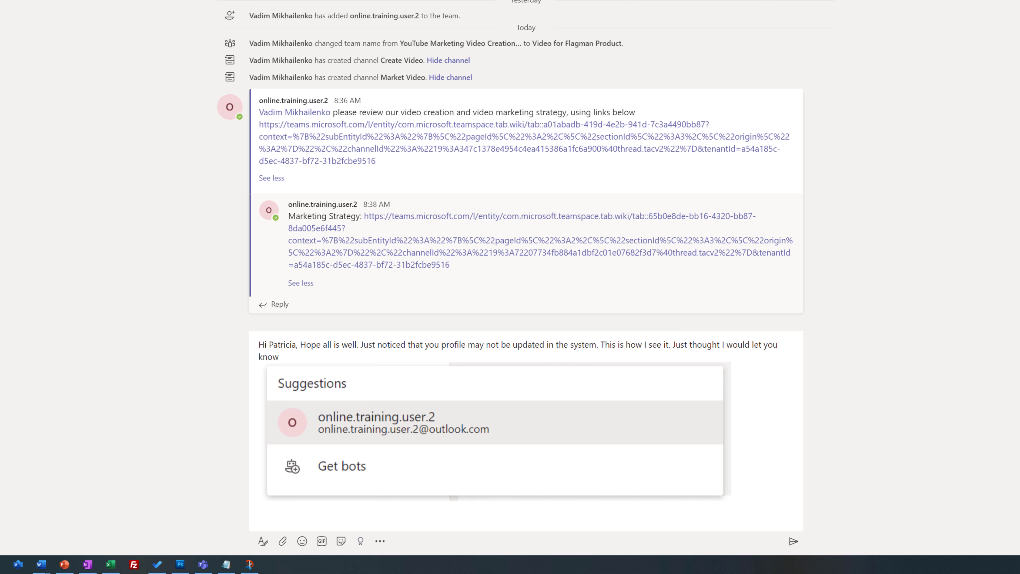
Step: Send the channel message about the profile not being updated, with its Suggestions screenshot included
left_click(305, 509)
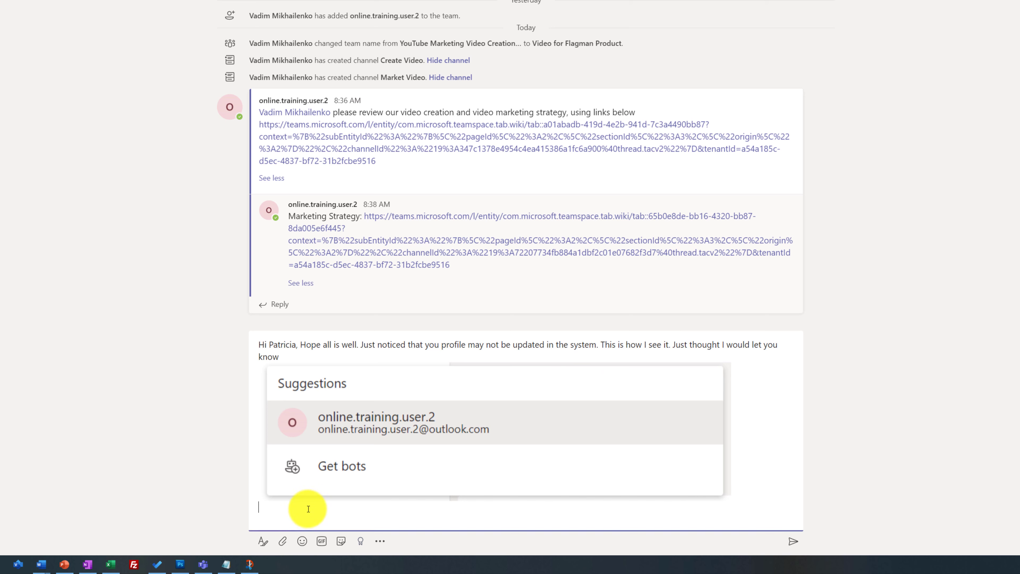
key("Return")
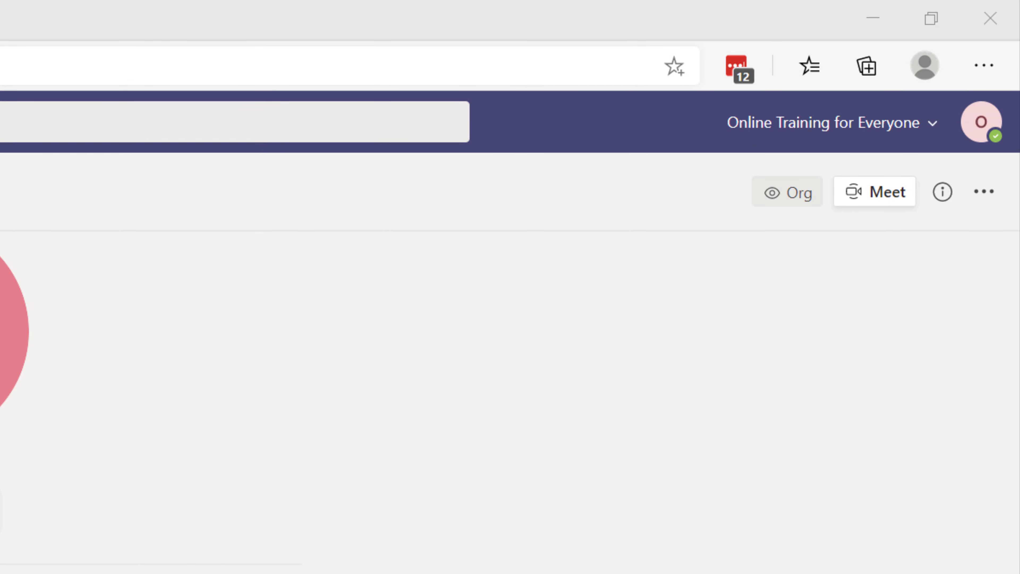
Step: Enter the guest's full name in the Teams profile, upload a portrait picture of the blonde woman, and save the profile
left_click(983, 127)
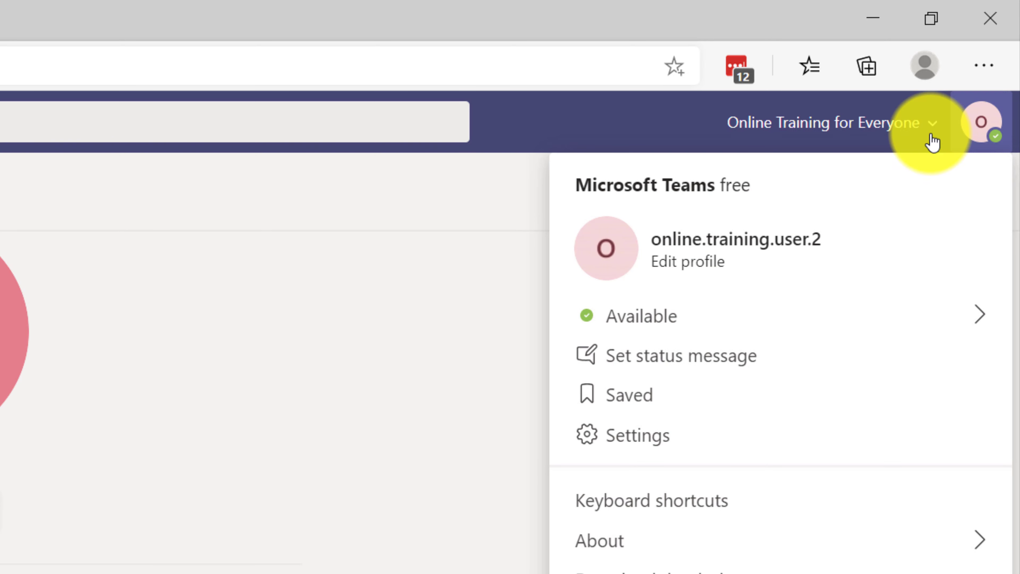
left_click(707, 268)
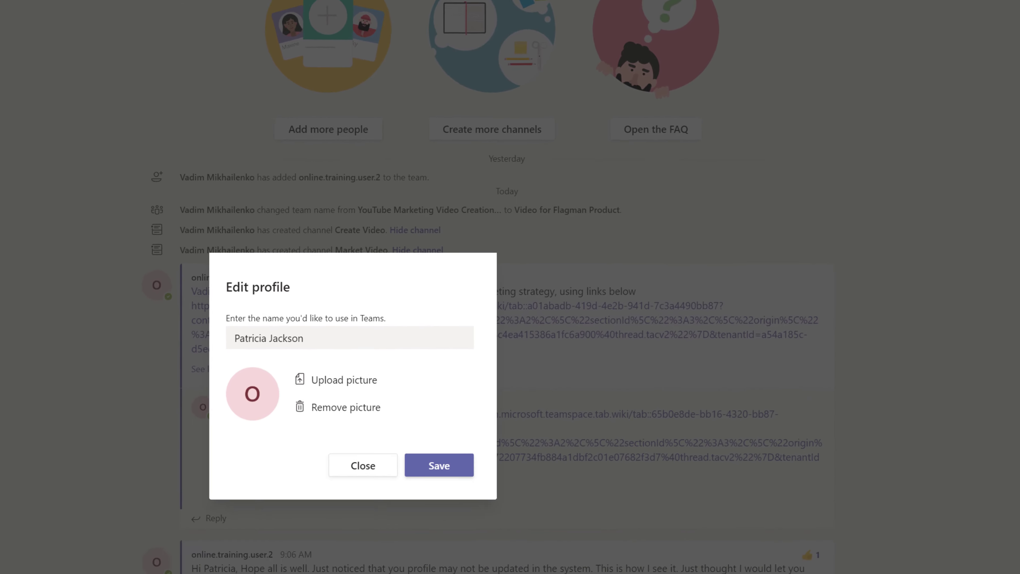
left_click(493, 280)
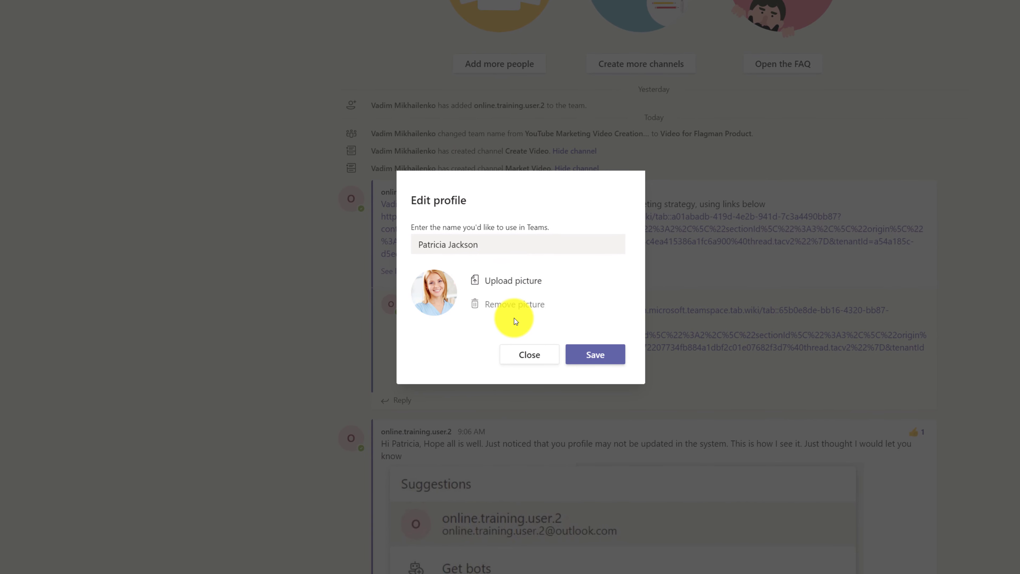
left_click(595, 354)
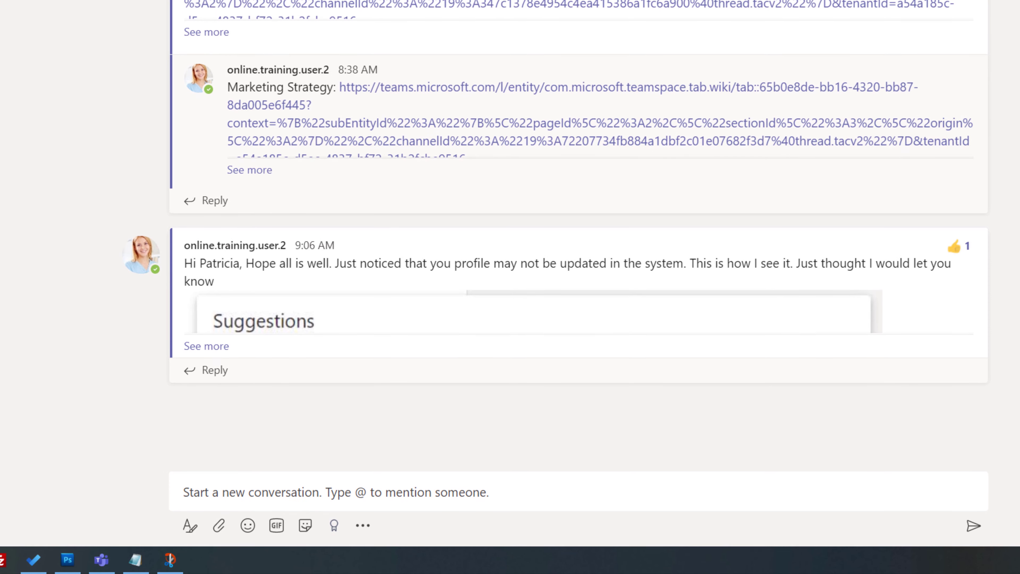
Step: Reply to the profile message, mentioning the team owner, with thanks, a request to update their own profile as well, and a smiley
left_click(215, 370)
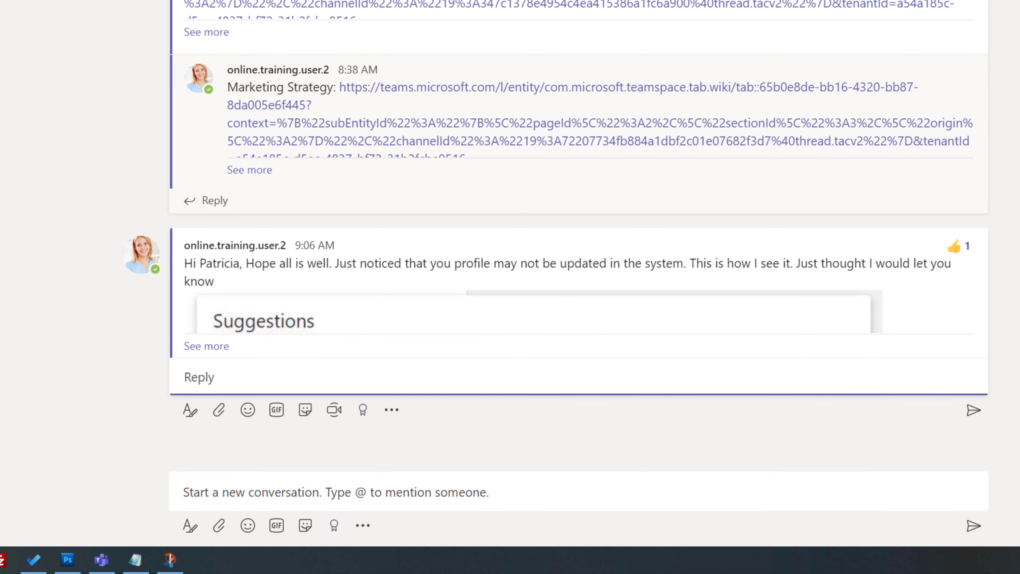
left_click(200, 375)
type("@va")
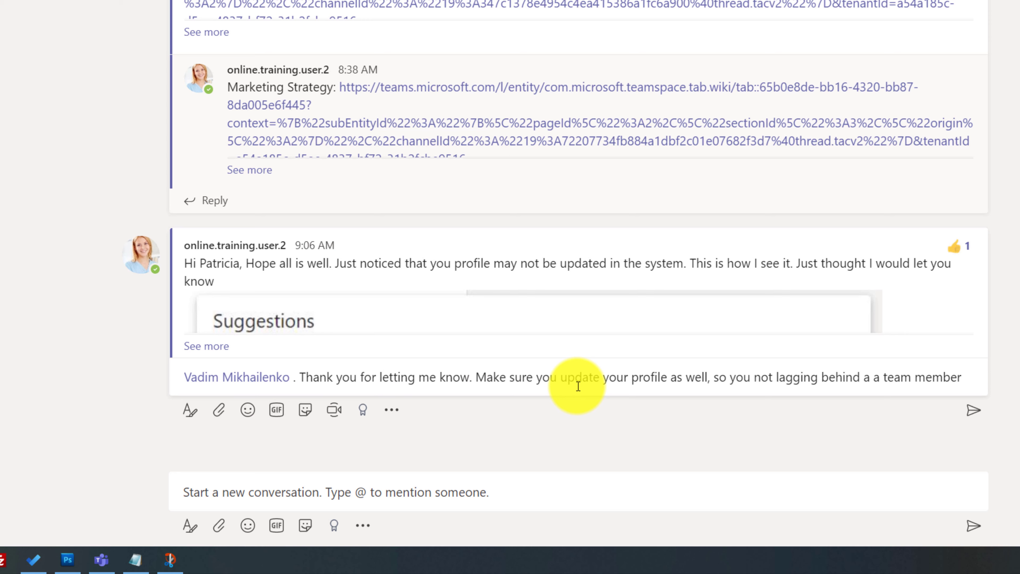
left_click(966, 377)
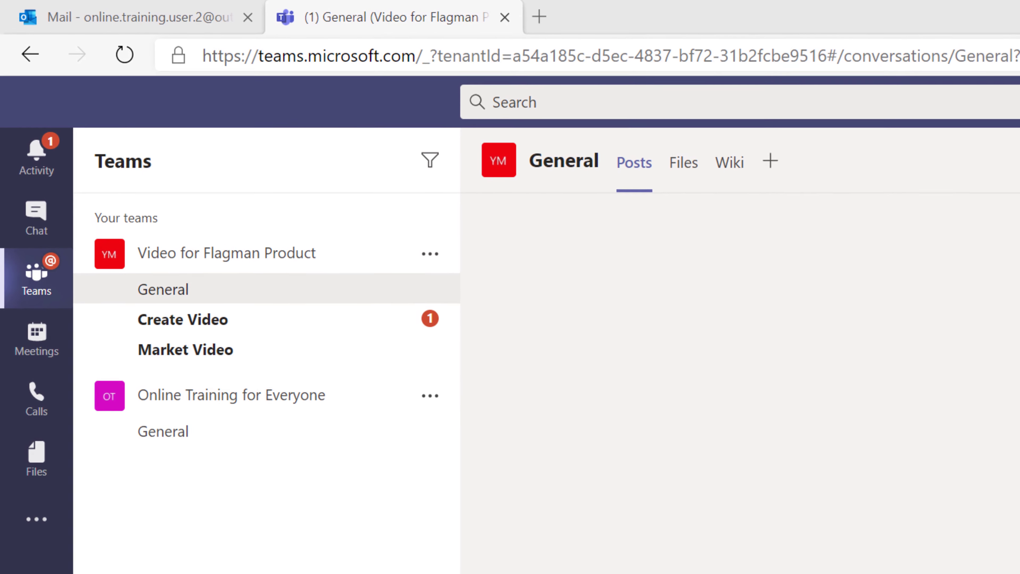
Step: Create a Word document named Request for Proposal in the files of the Create Video channel
left_click(220, 330)
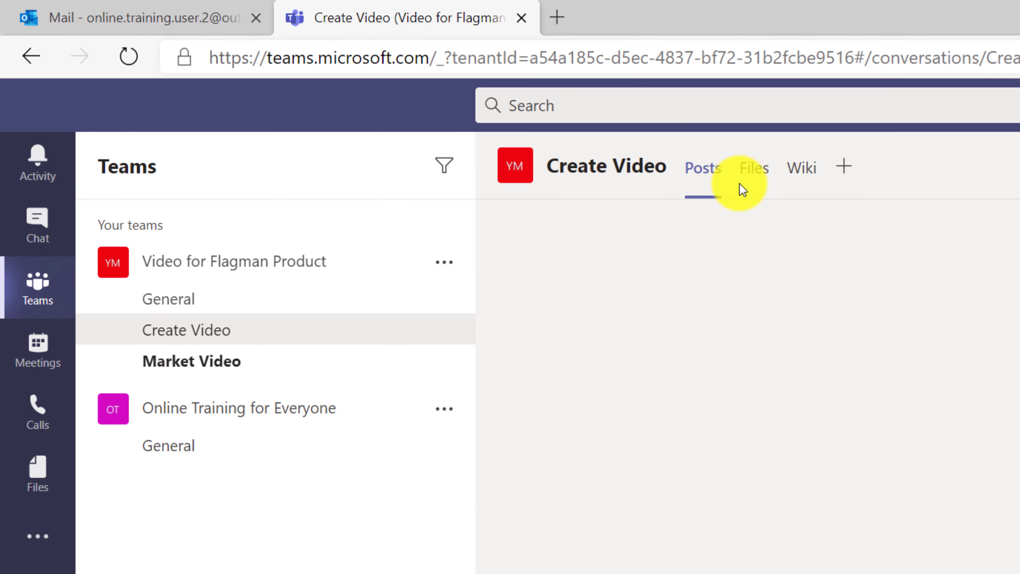
left_click(748, 169)
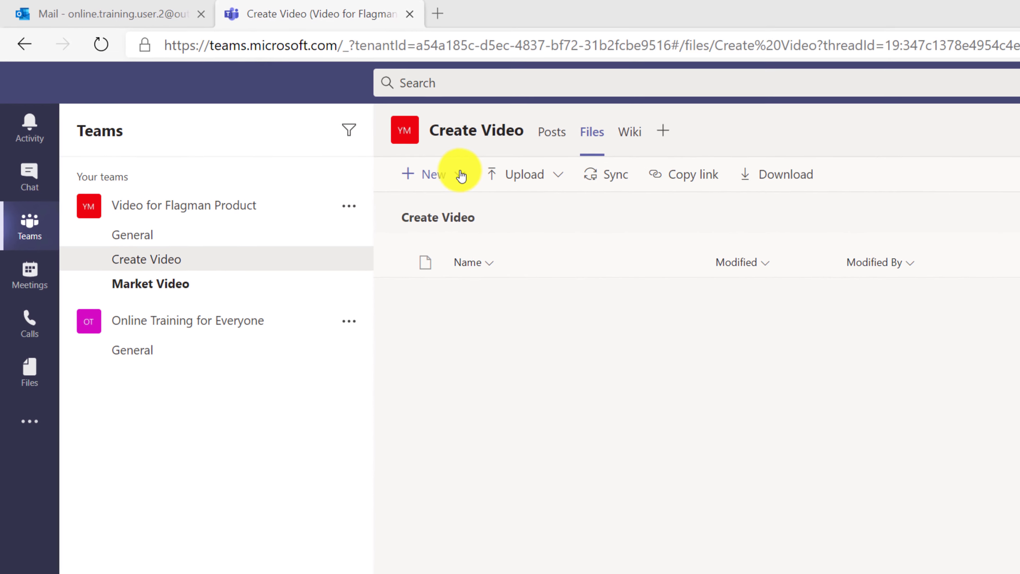
left_click(561, 214)
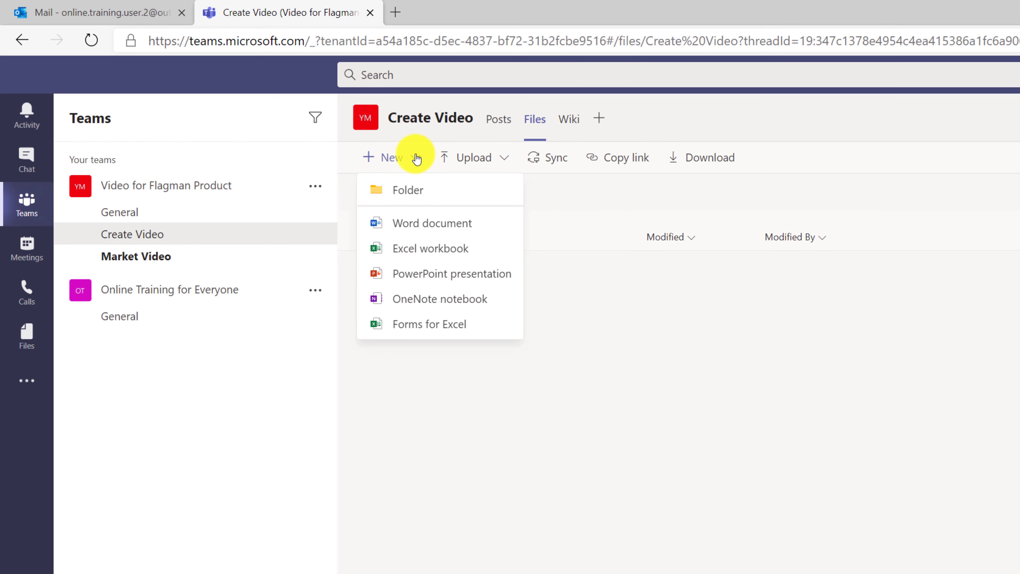
left_click(420, 223)
type("Request for Proposal")
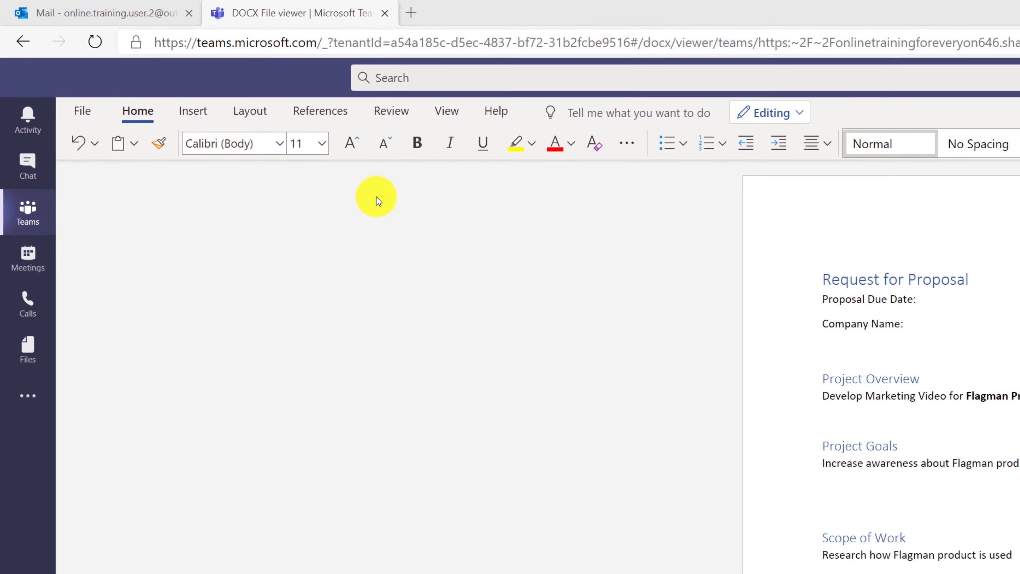
Step: Set Track Changes to For Everyone in the Request for Proposal document and return to the Create Video files
left_click(395, 113)
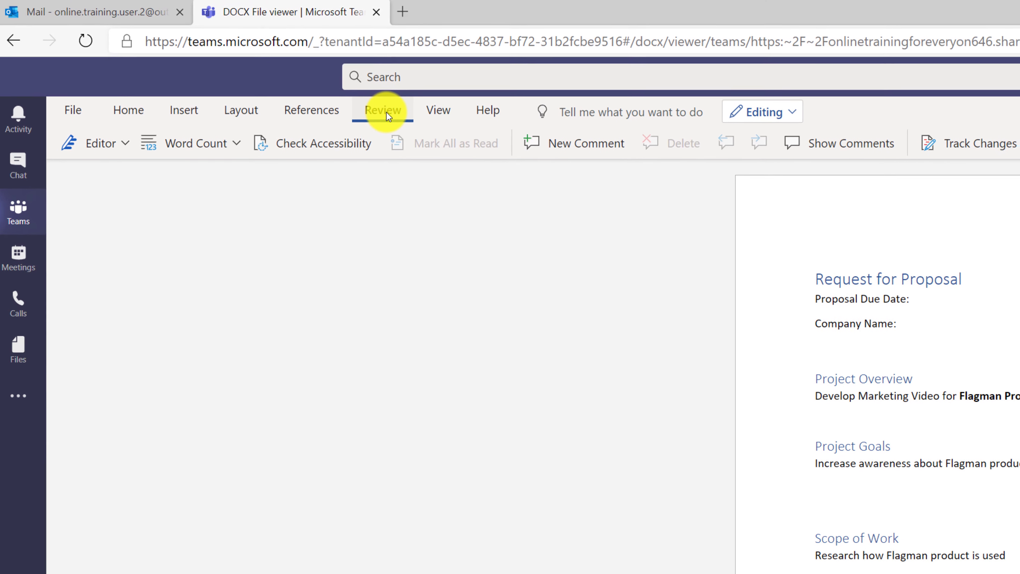
left_click(1019, 144)
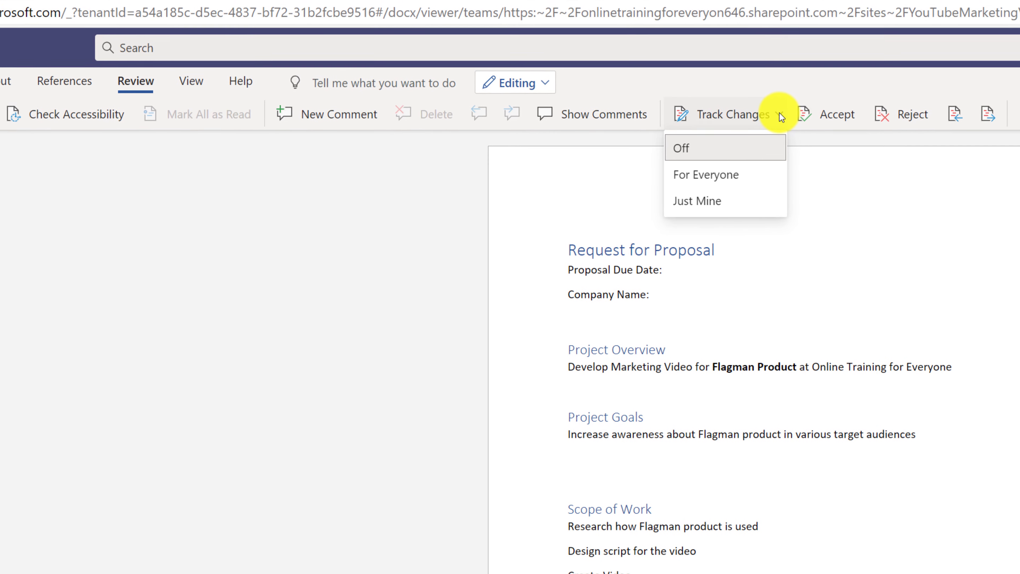
left_click(706, 175)
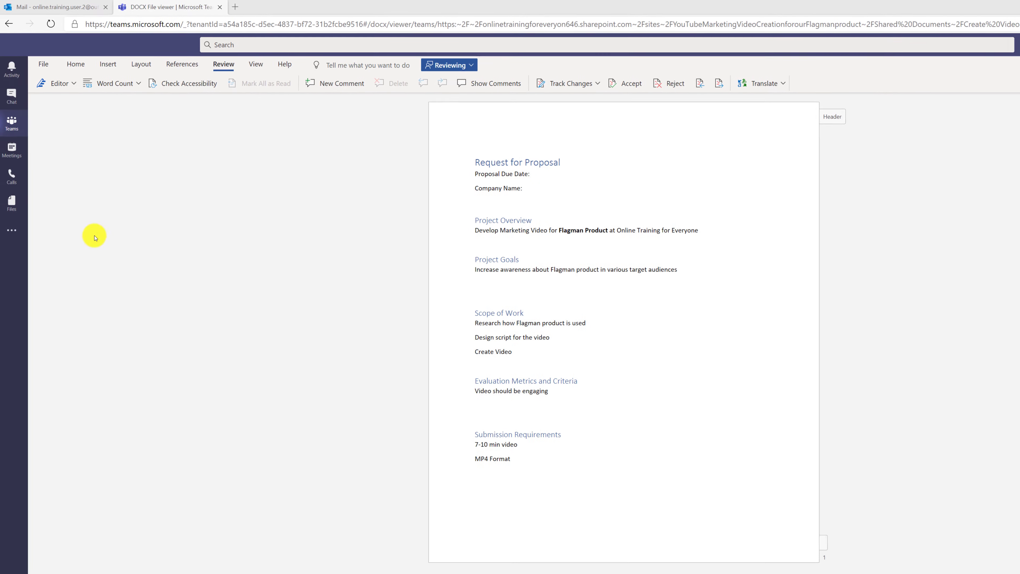
left_click(14, 26)
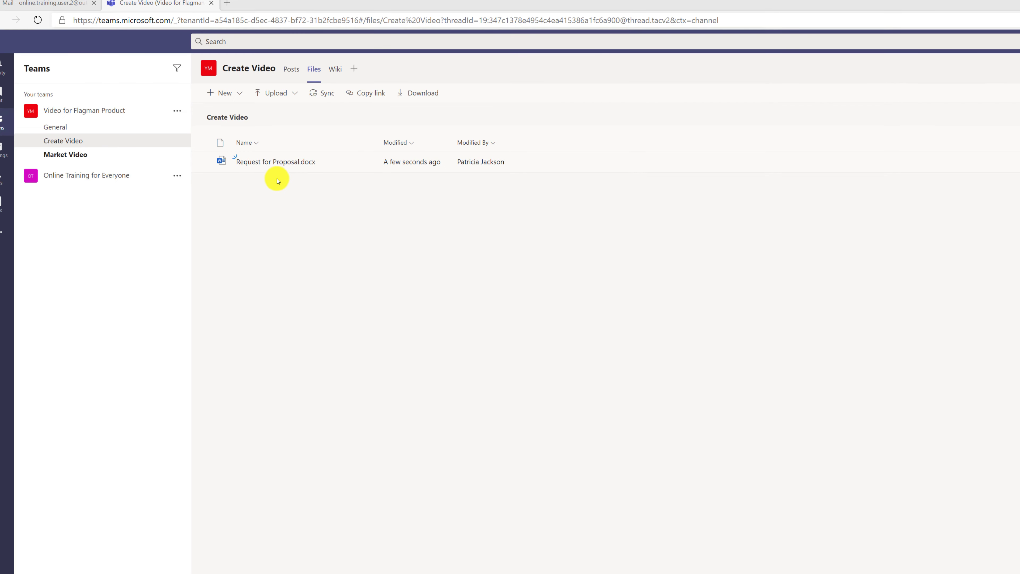
Step: Copy the Microsoft Teams link of Request for Proposal.docx
left_click(308, 172)
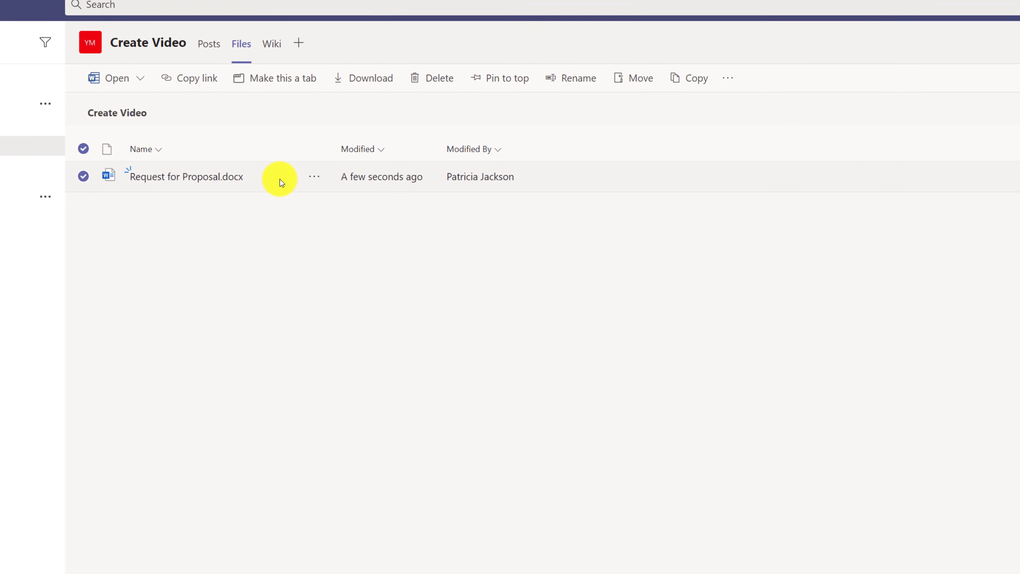
left_click(188, 77)
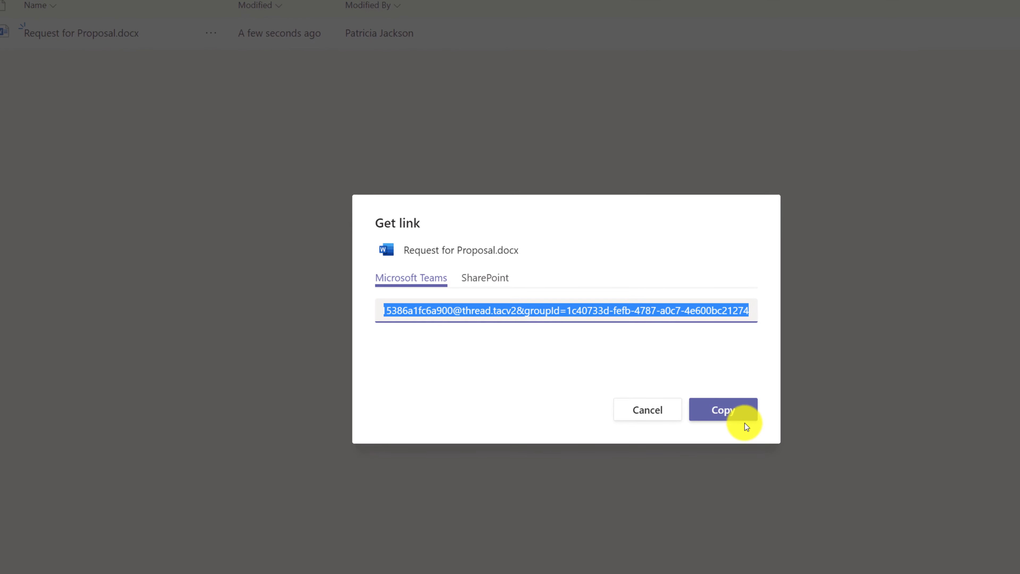
left_click(723, 410)
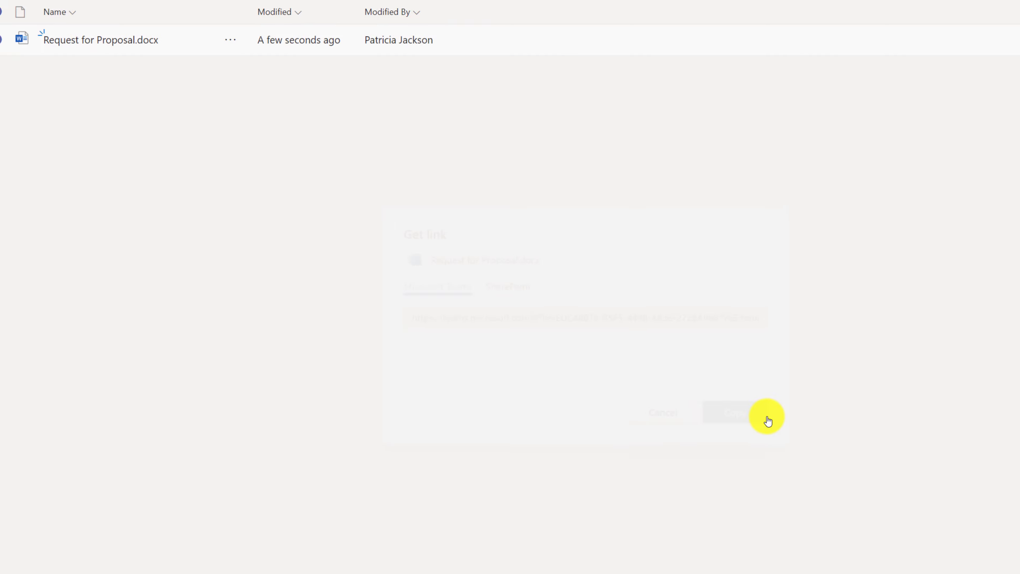
Step: Post a new General channel message mentioning the team owner, asking for review and thoughts on the RFP template, with the copied link pasted in
left_click(9, 74)
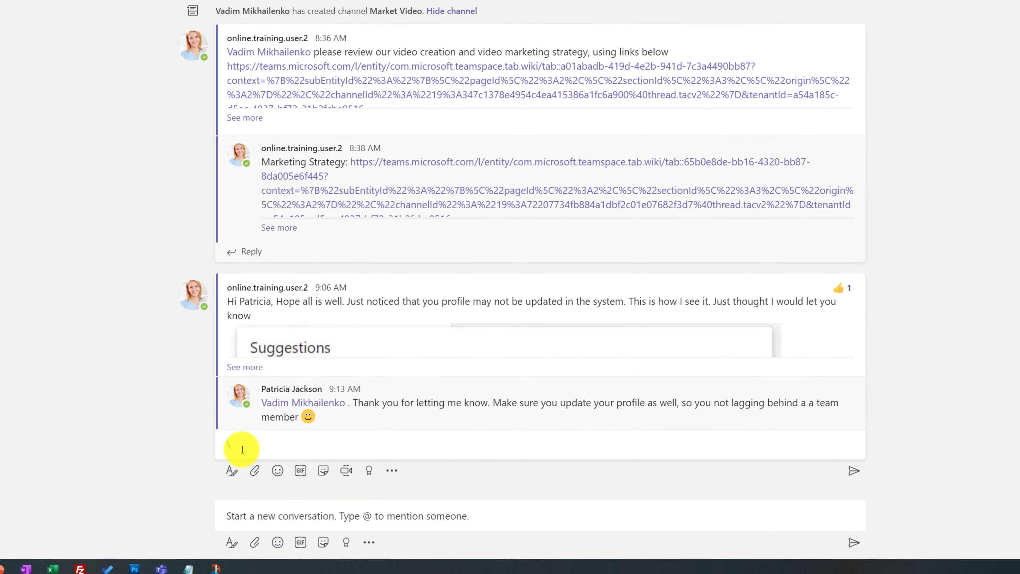
left_click(245, 511)
type("@")
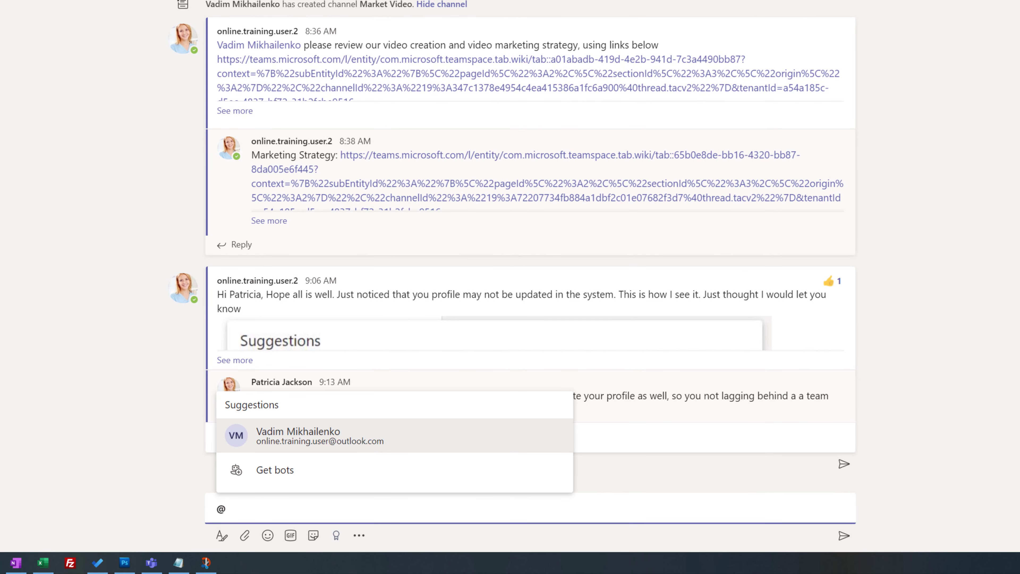
key("Return")
type("I have created a template for RFP. Please review and let me know your thoughts. Here is the link")
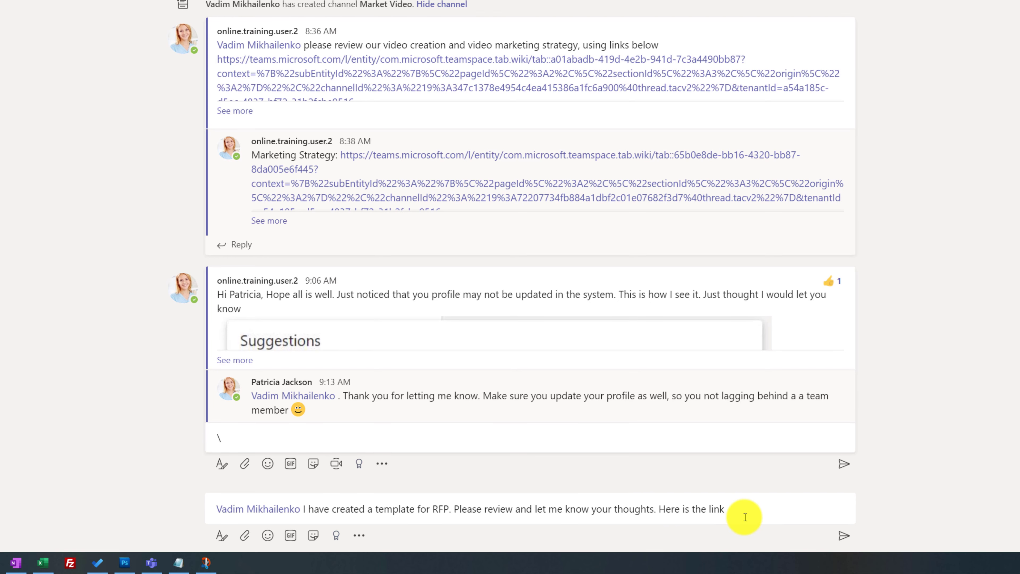
left_click(764, 512)
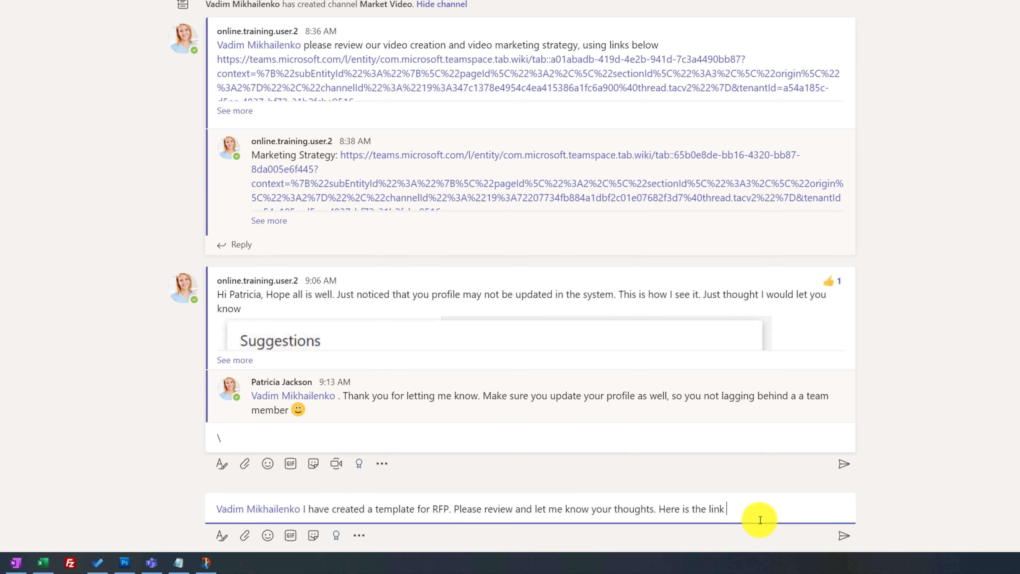
key("ctrl+v")
key("Return")
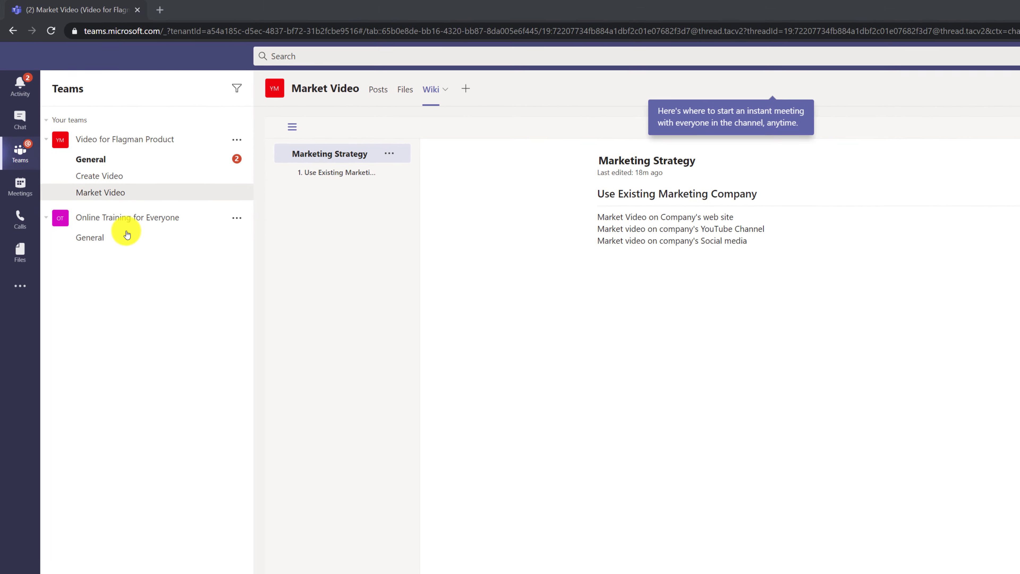
Step: Switch to the team owner's Teams session and open the Request for Proposal document from the link in the RFP template message
left_click(103, 173)
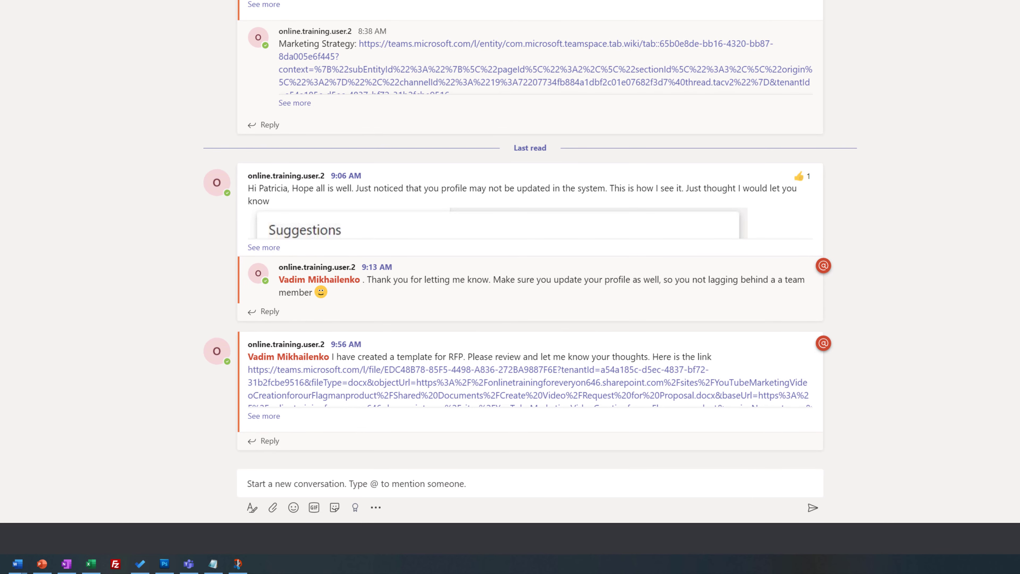
left_click(393, 392)
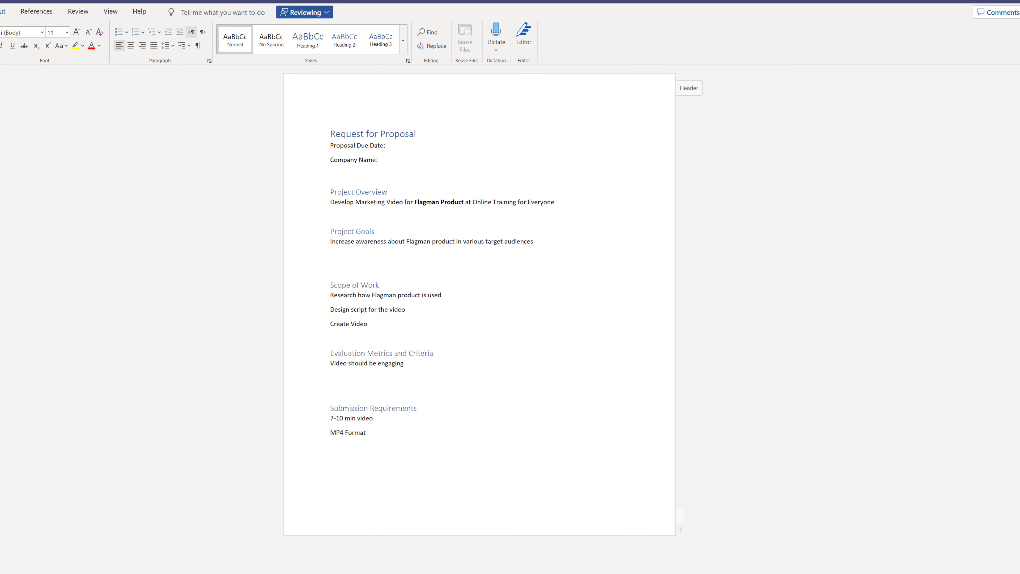
Step: Format the items under Scope of Work and Submission Requirements as bulleted lists
left_click_drag(330, 295, 367, 323)
left_click(120, 33)
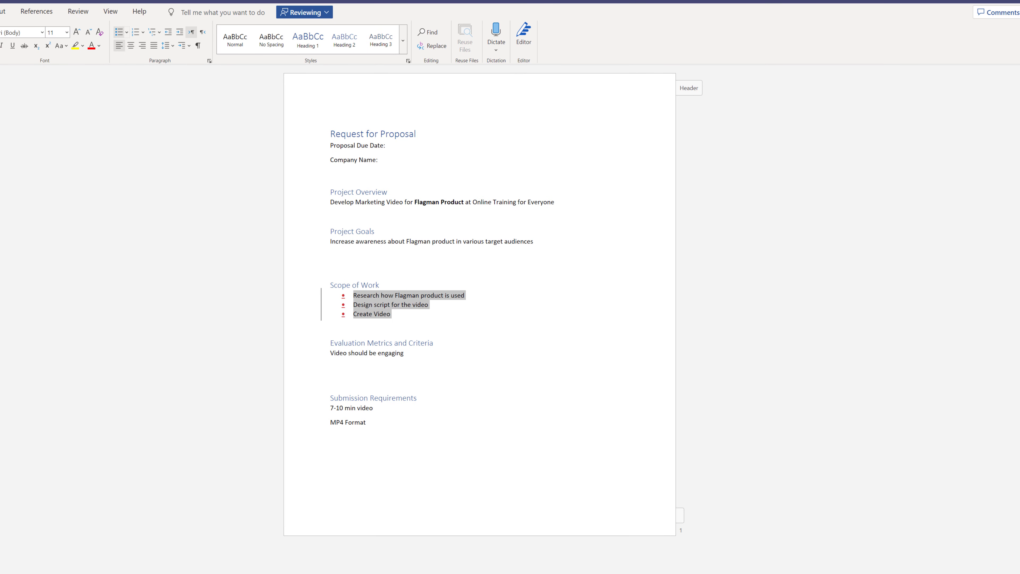
left_click_drag(330, 407, 366, 422)
left_click(118, 32)
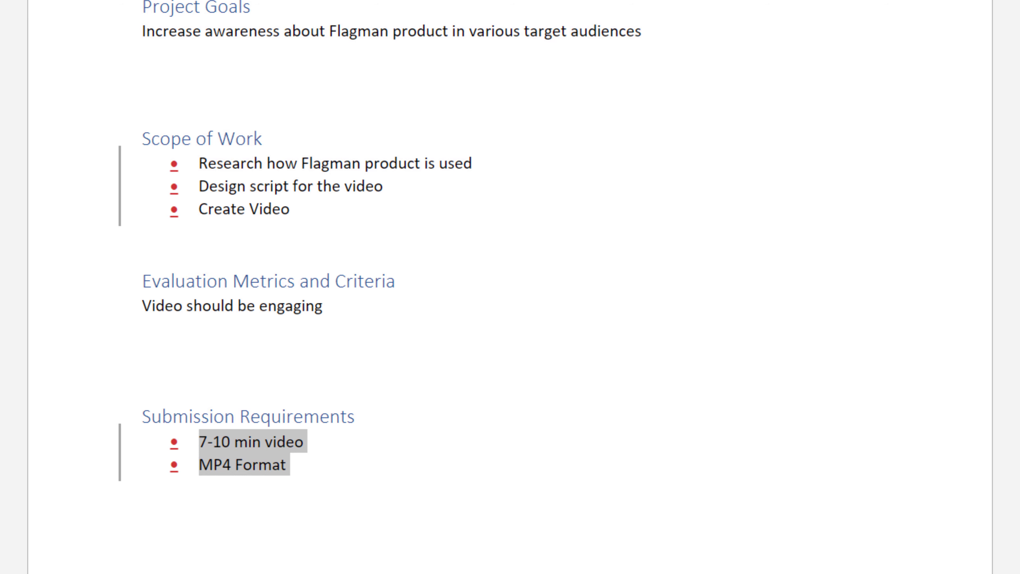
Step: Change the Scope of Work and Submission Requirements items to numbered lists and number the Project Overview and Project Goals lines too
left_click_drag(277, 217, 188, 166)
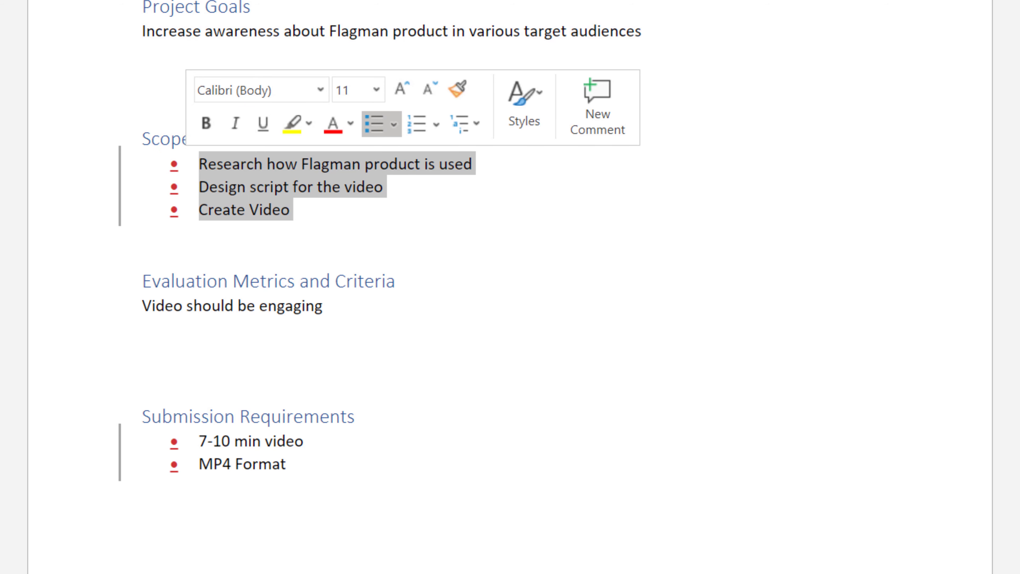
key("alt+h")
key("n")
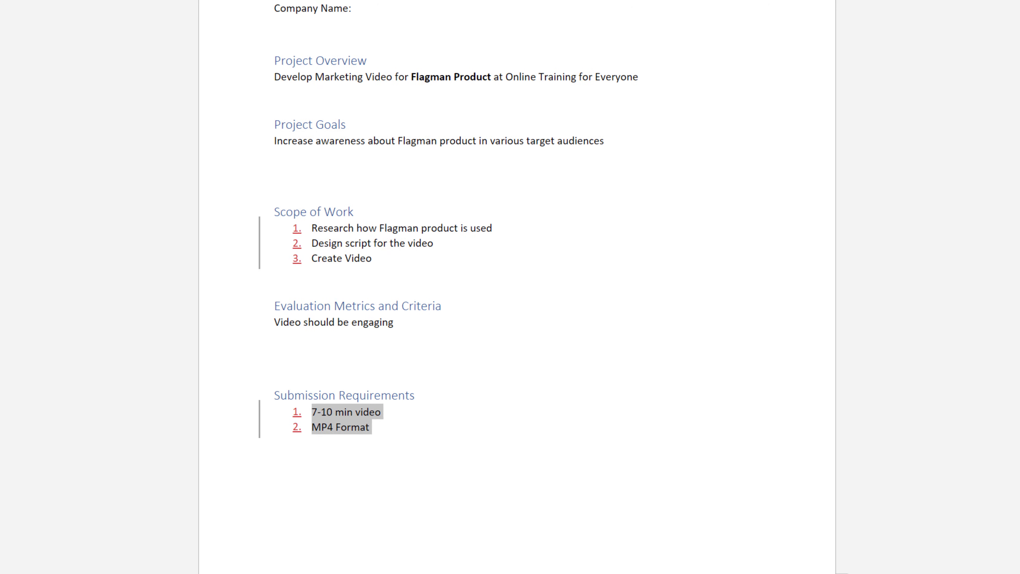
left_click_drag(606, 162, 353, 162)
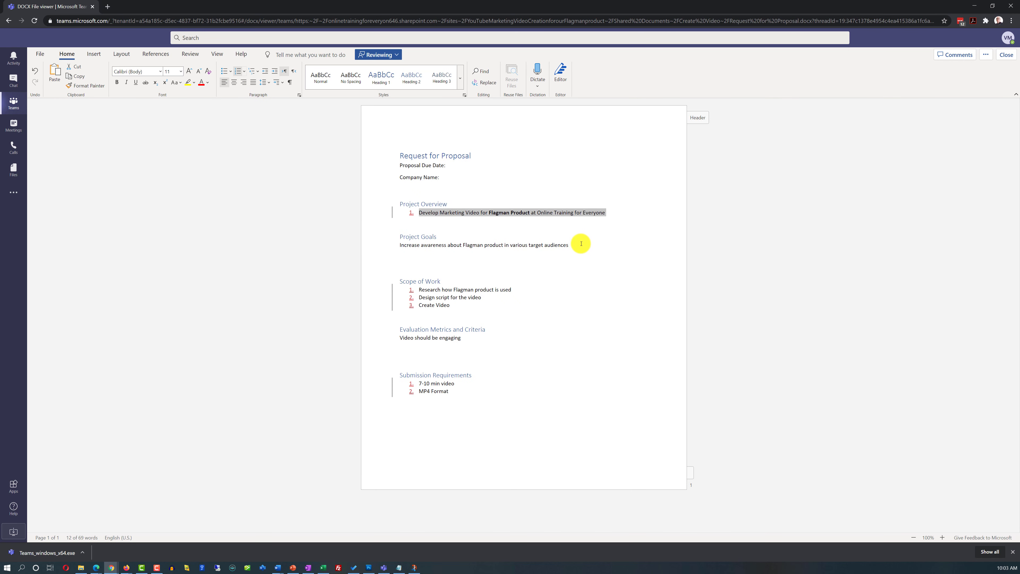
left_click_drag(581, 244, 435, 245)
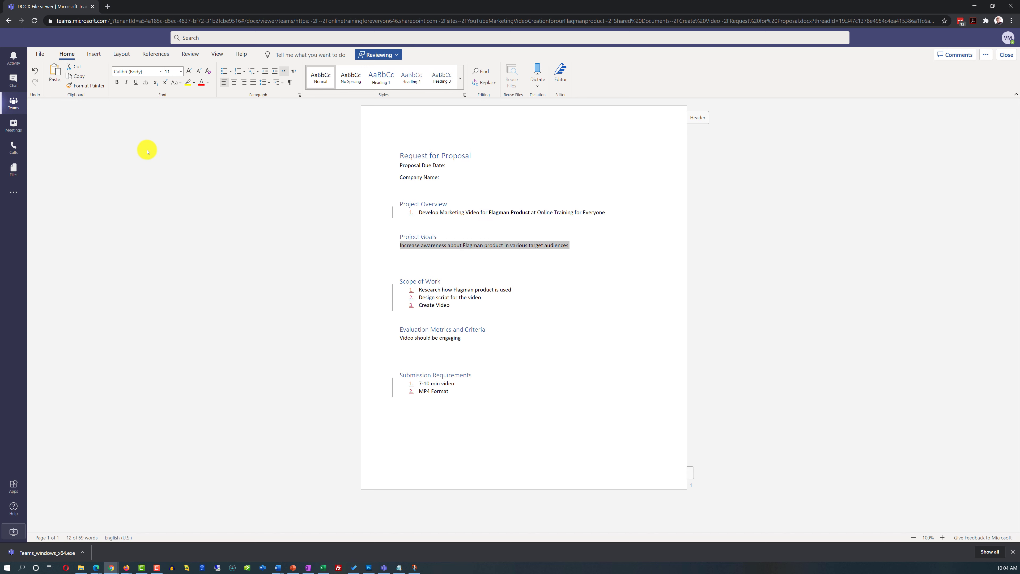
left_click(238, 72)
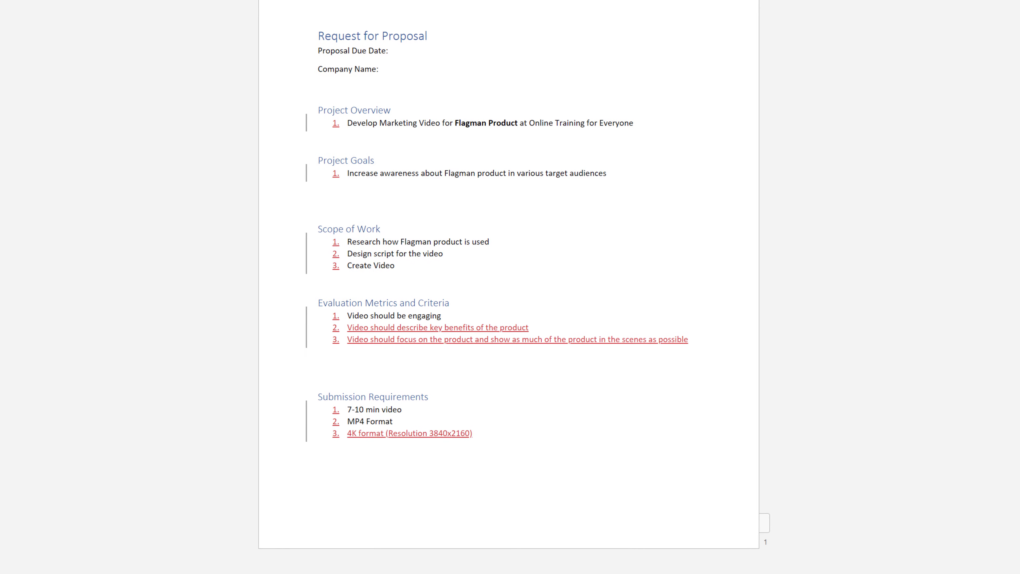
Step: Post a document comment to the colleague asking about including legal requirements and specifying the vendor's text as on-screen text or voice at the video's end
mouse_move(374, 341)
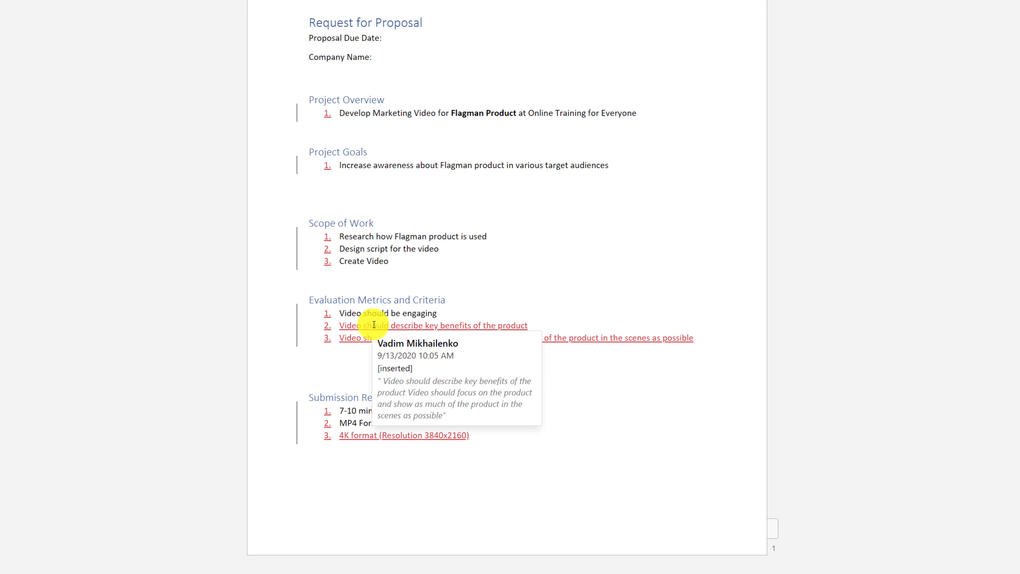
mouse_move(330, 260)
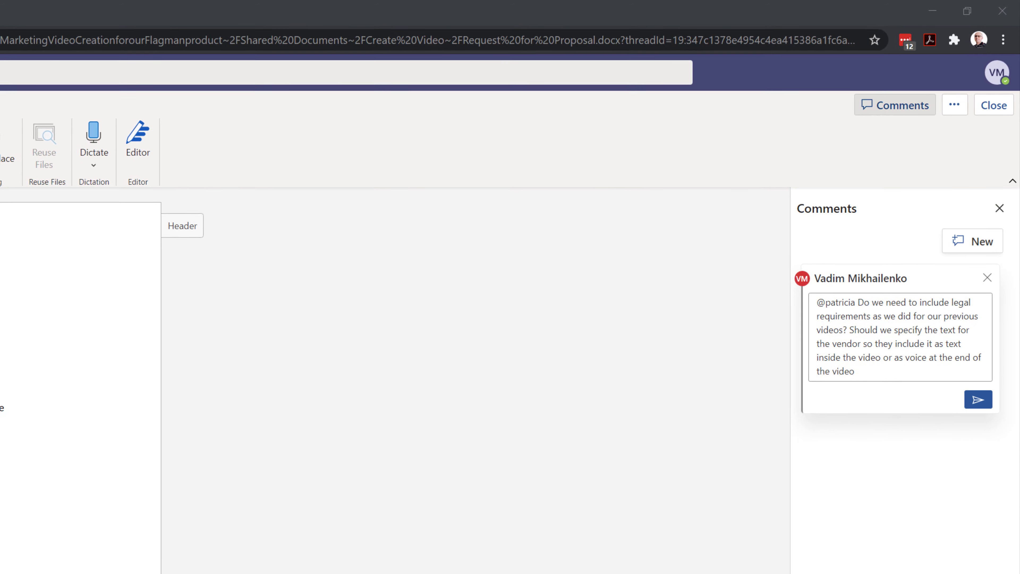
type("?")
key("ctrl+Return")
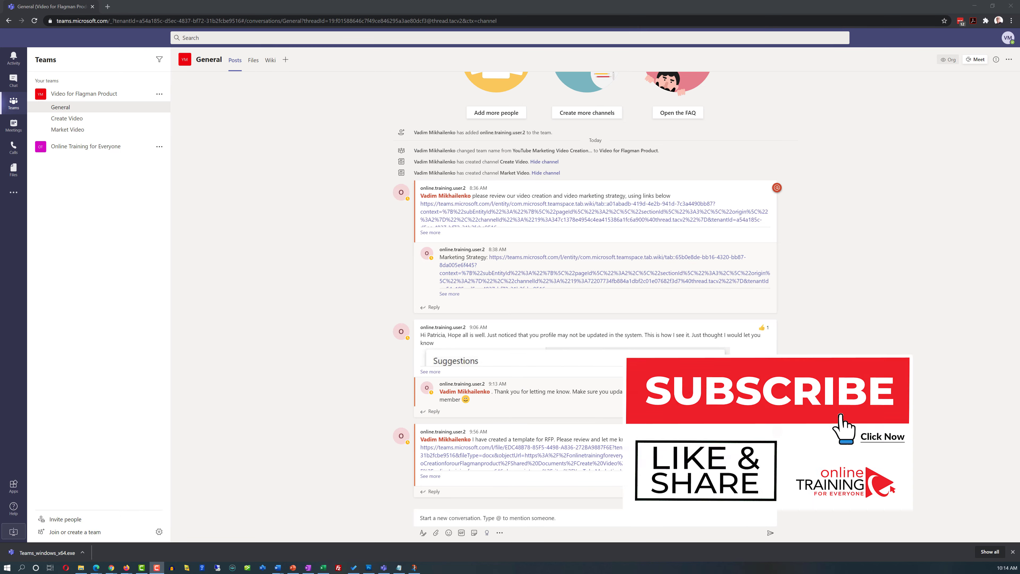
Step: Reply to the RFP template message, mentioning its author: had a chance to look, great start, may need to engage the legal team, asking for thoughts
type("t")
left_click(459, 446)
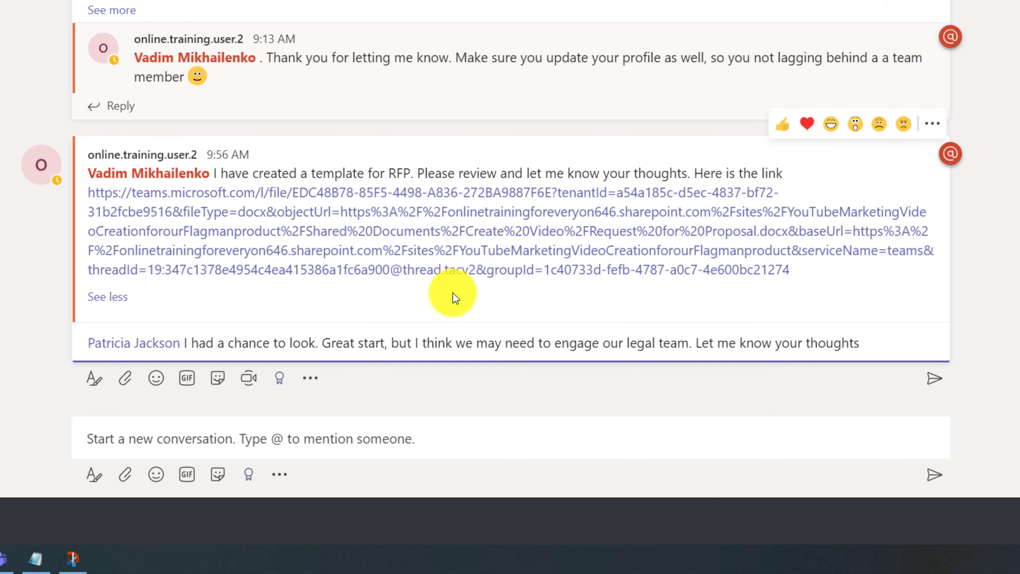
key("Return")
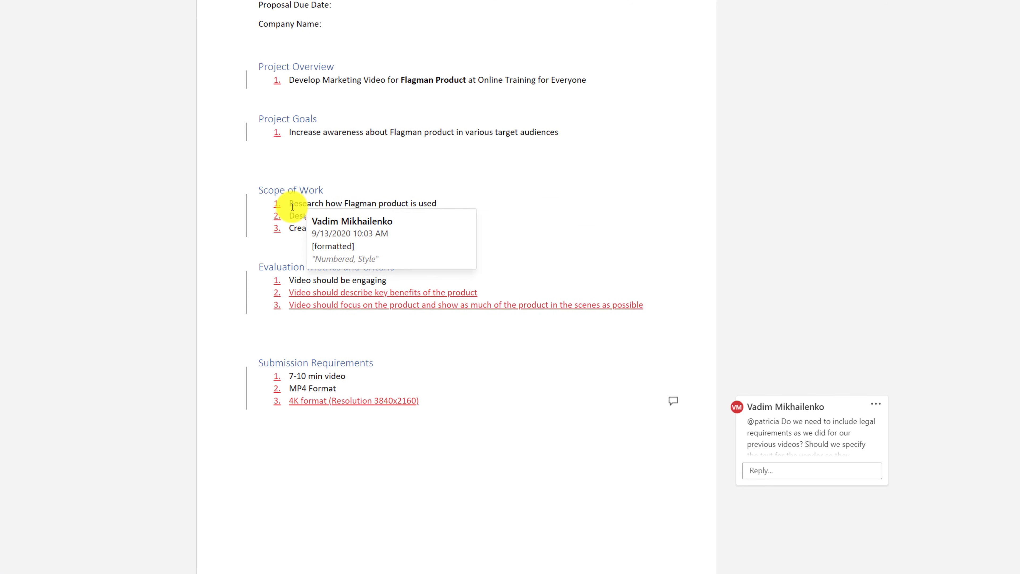
Step: Reply to the legal requirements comment in the document with "Great catch! Lets have a meeting with them soon to review the document"
mouse_move(290, 182)
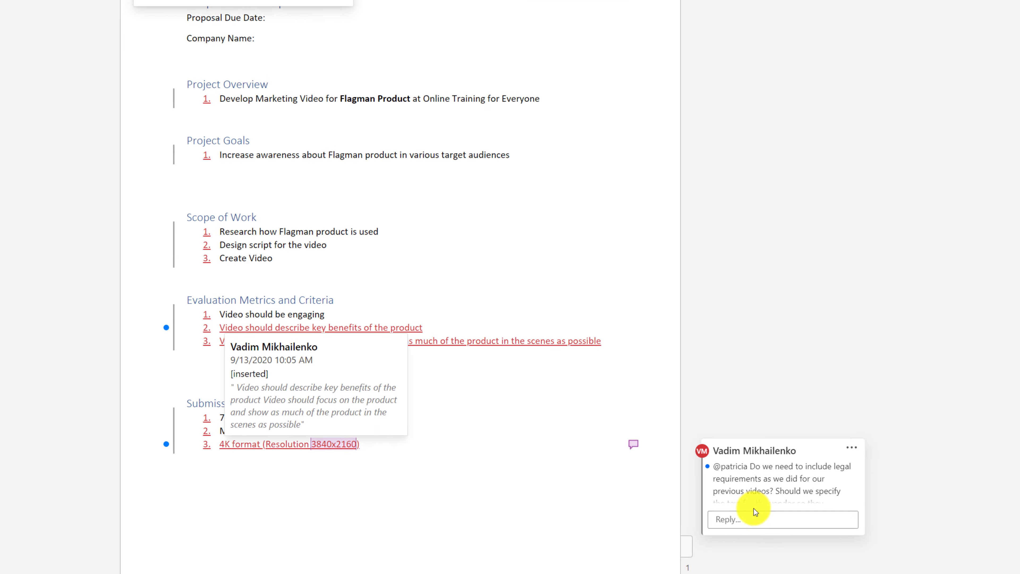
left_click(703, 507)
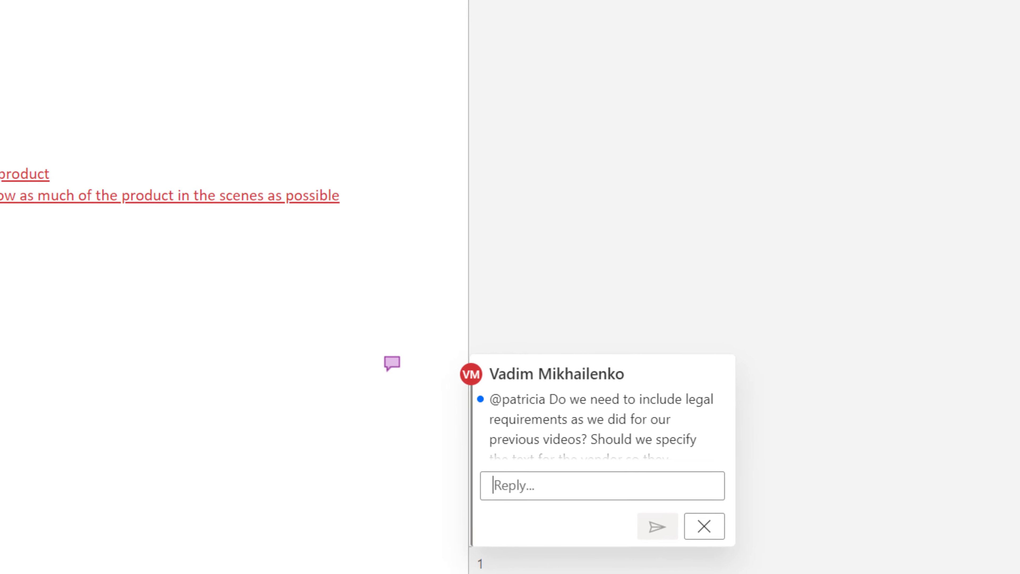
type("Great catch! Lets have a meeting with them soon to review the document")
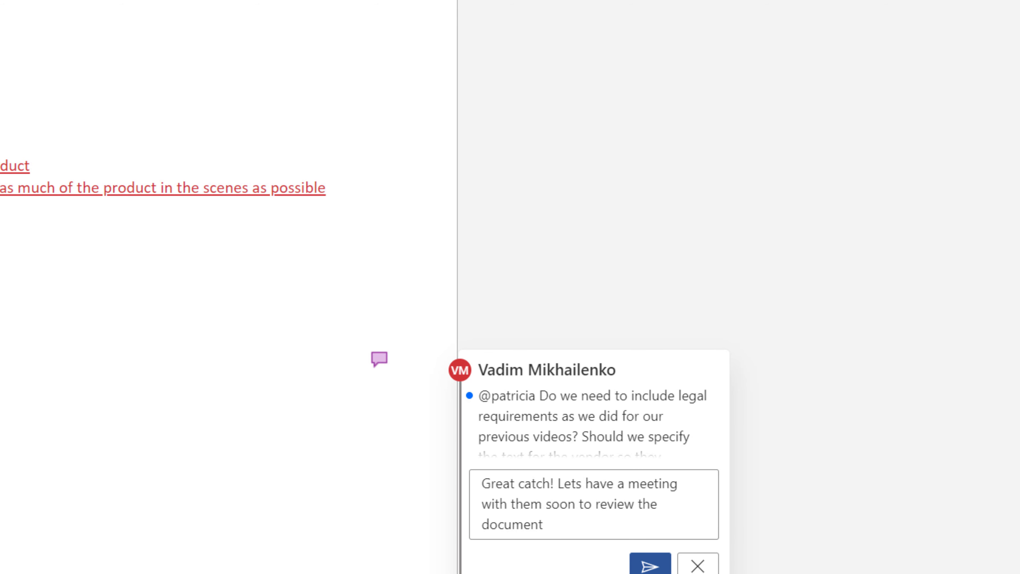
left_click(646, 564)
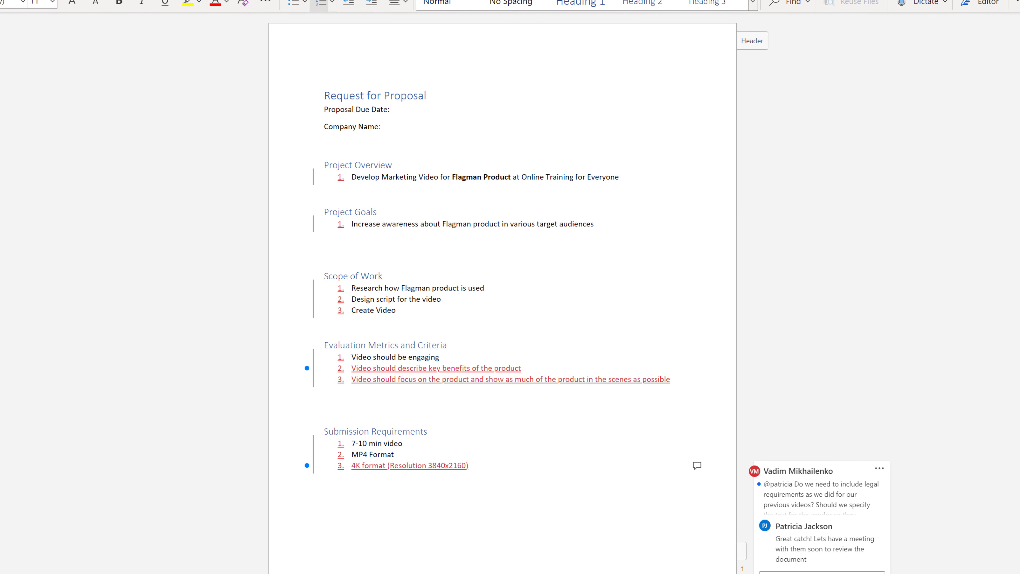
Step: Accept the tracked insertion of the two added items under Evaluation Metrics and Criteria
mouse_move(443, 330)
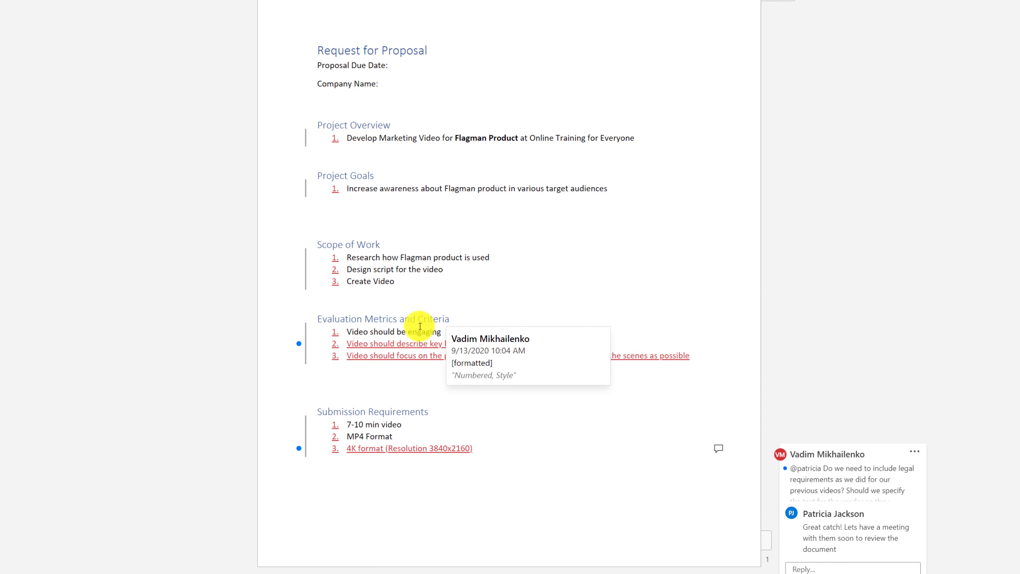
mouse_move(414, 345)
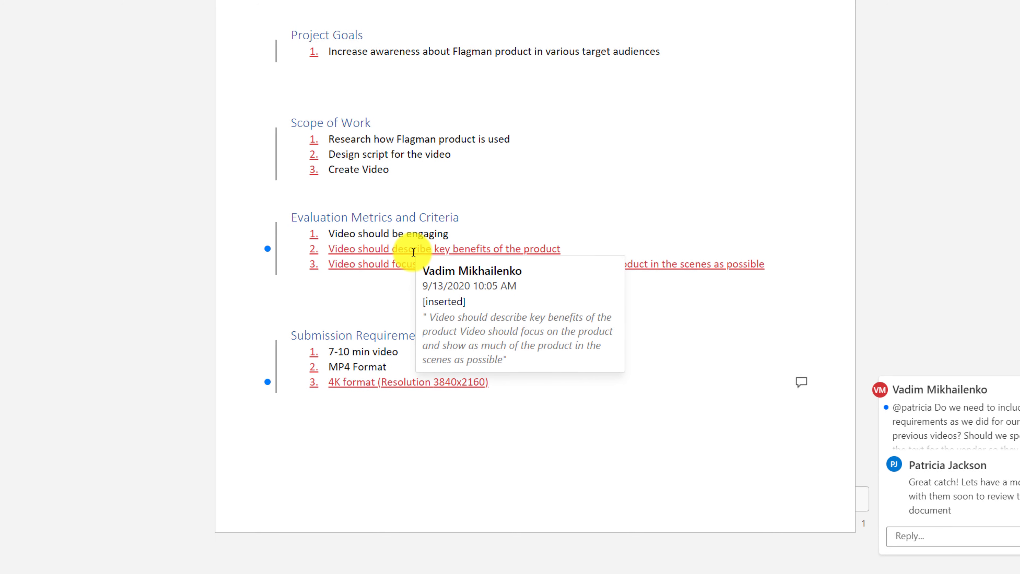
right_click(414, 217)
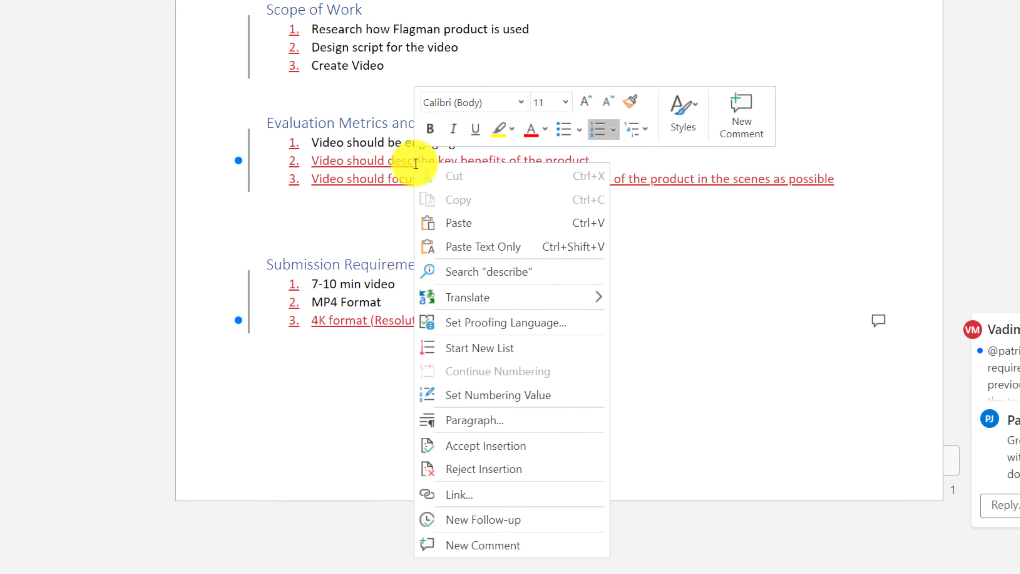
left_click(520, 450)
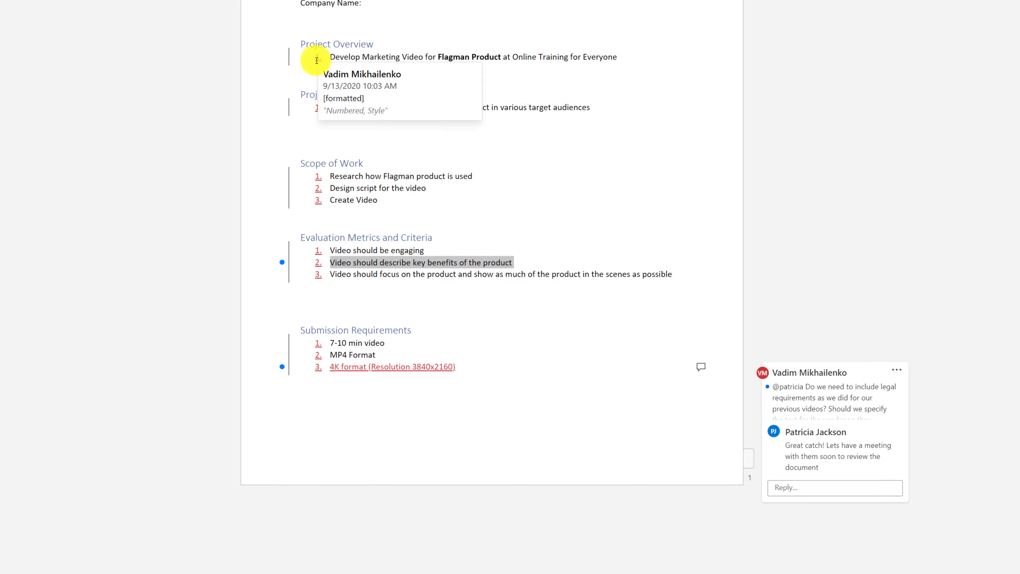
Step: Accept the tracked numbering format changes in the sections from Project Overview through Submission Requirements
right_click(316, 60)
left_click(373, 250)
right_click(331, 342)
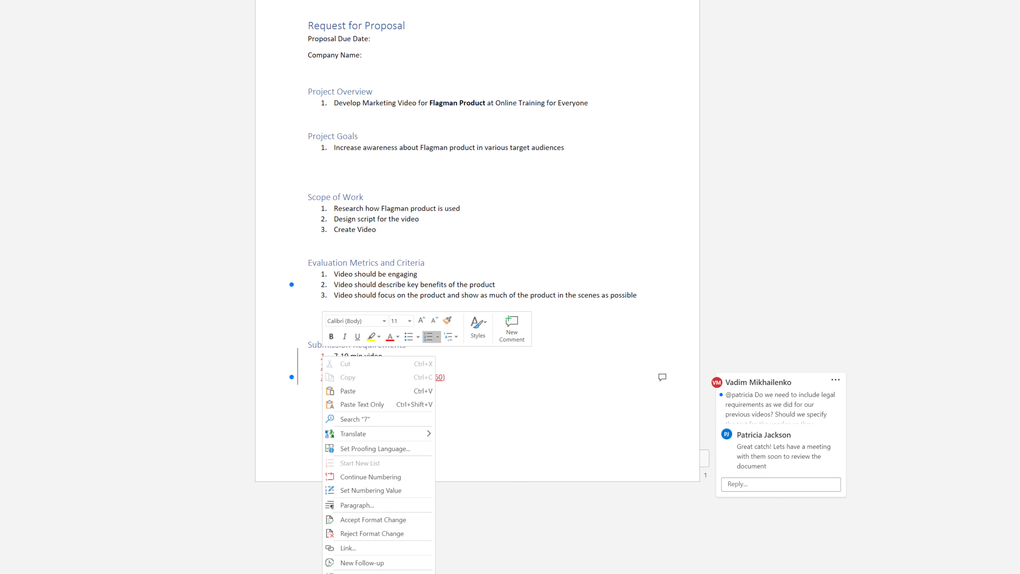
left_click(504, 421)
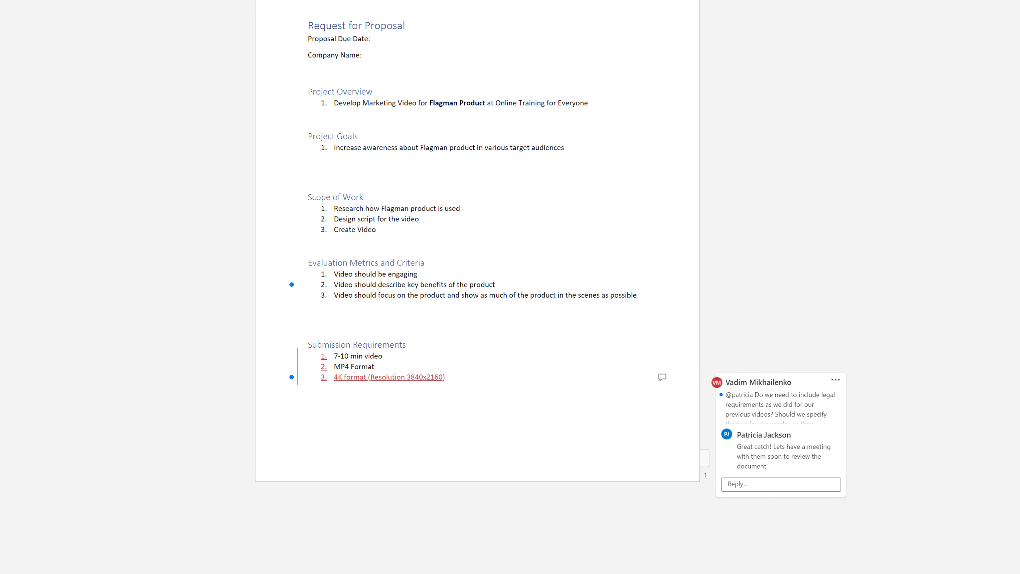